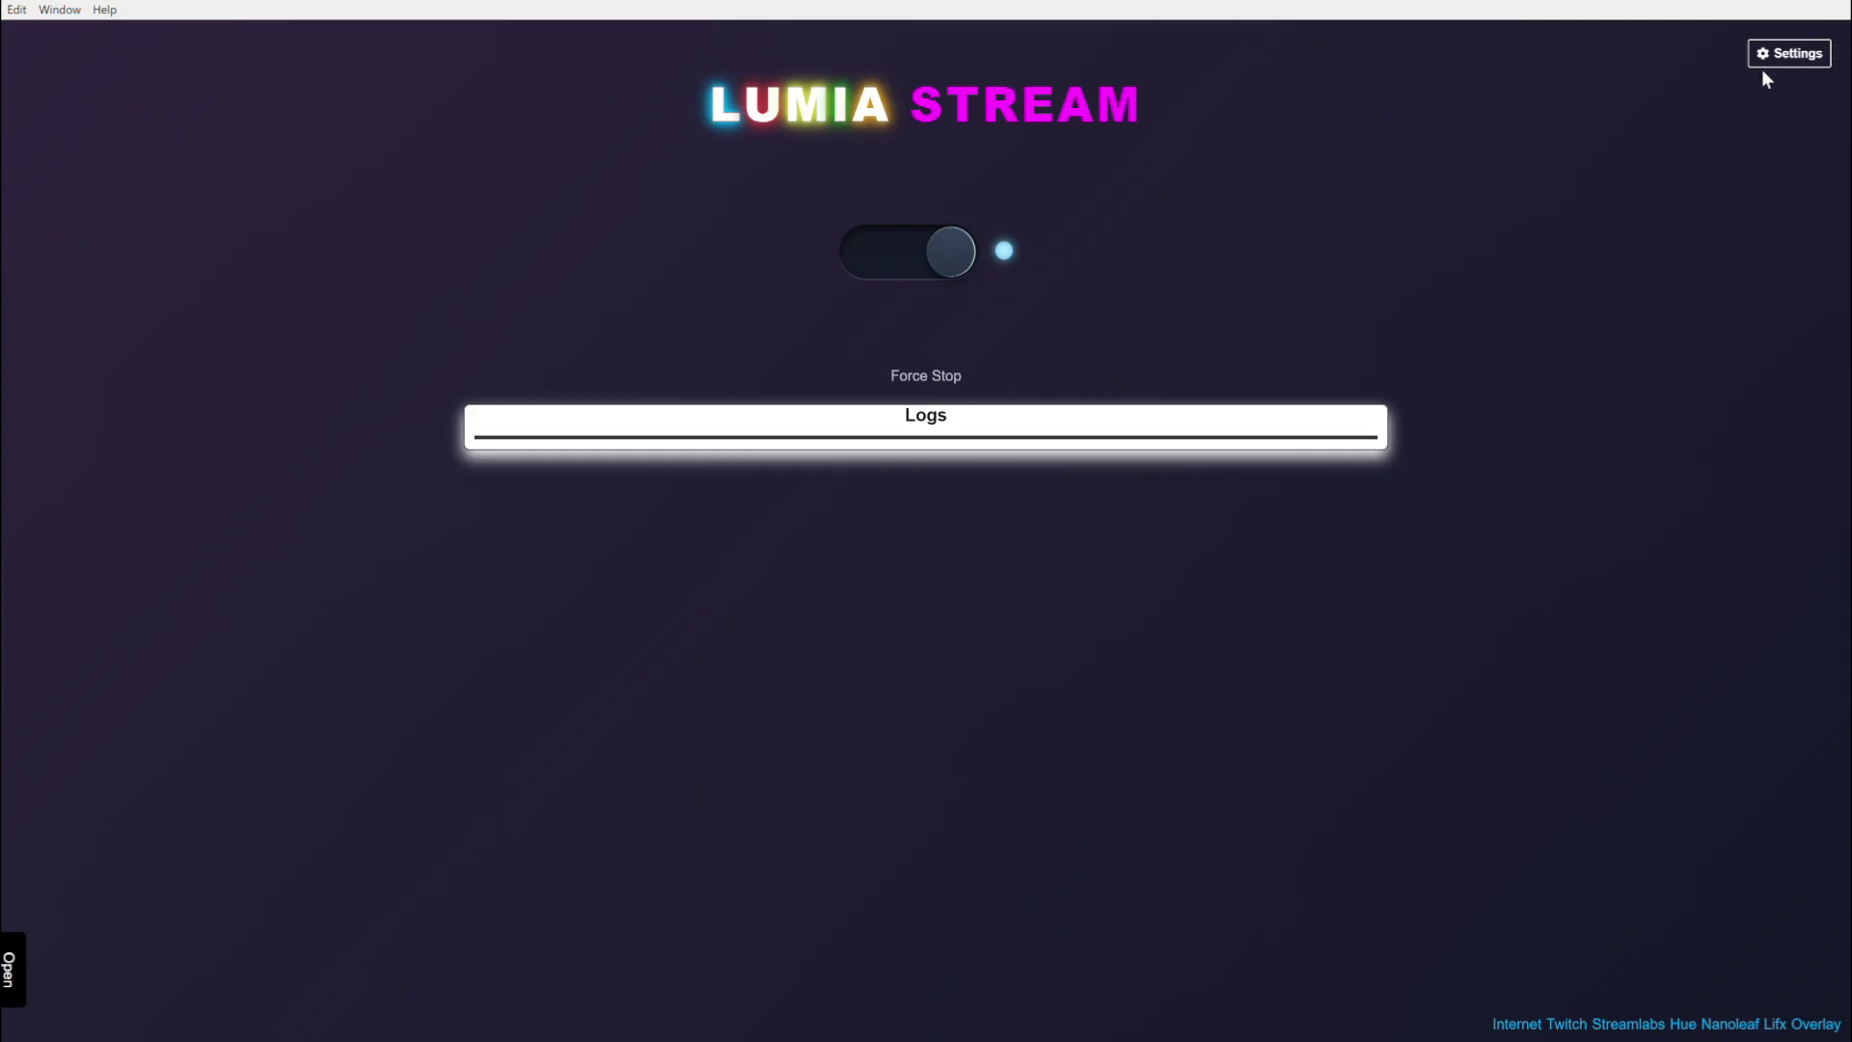
Switch off the num4 chat-reaction and num5 chat-animation hotkeys in the HotKey list
left_click(1772, 55)
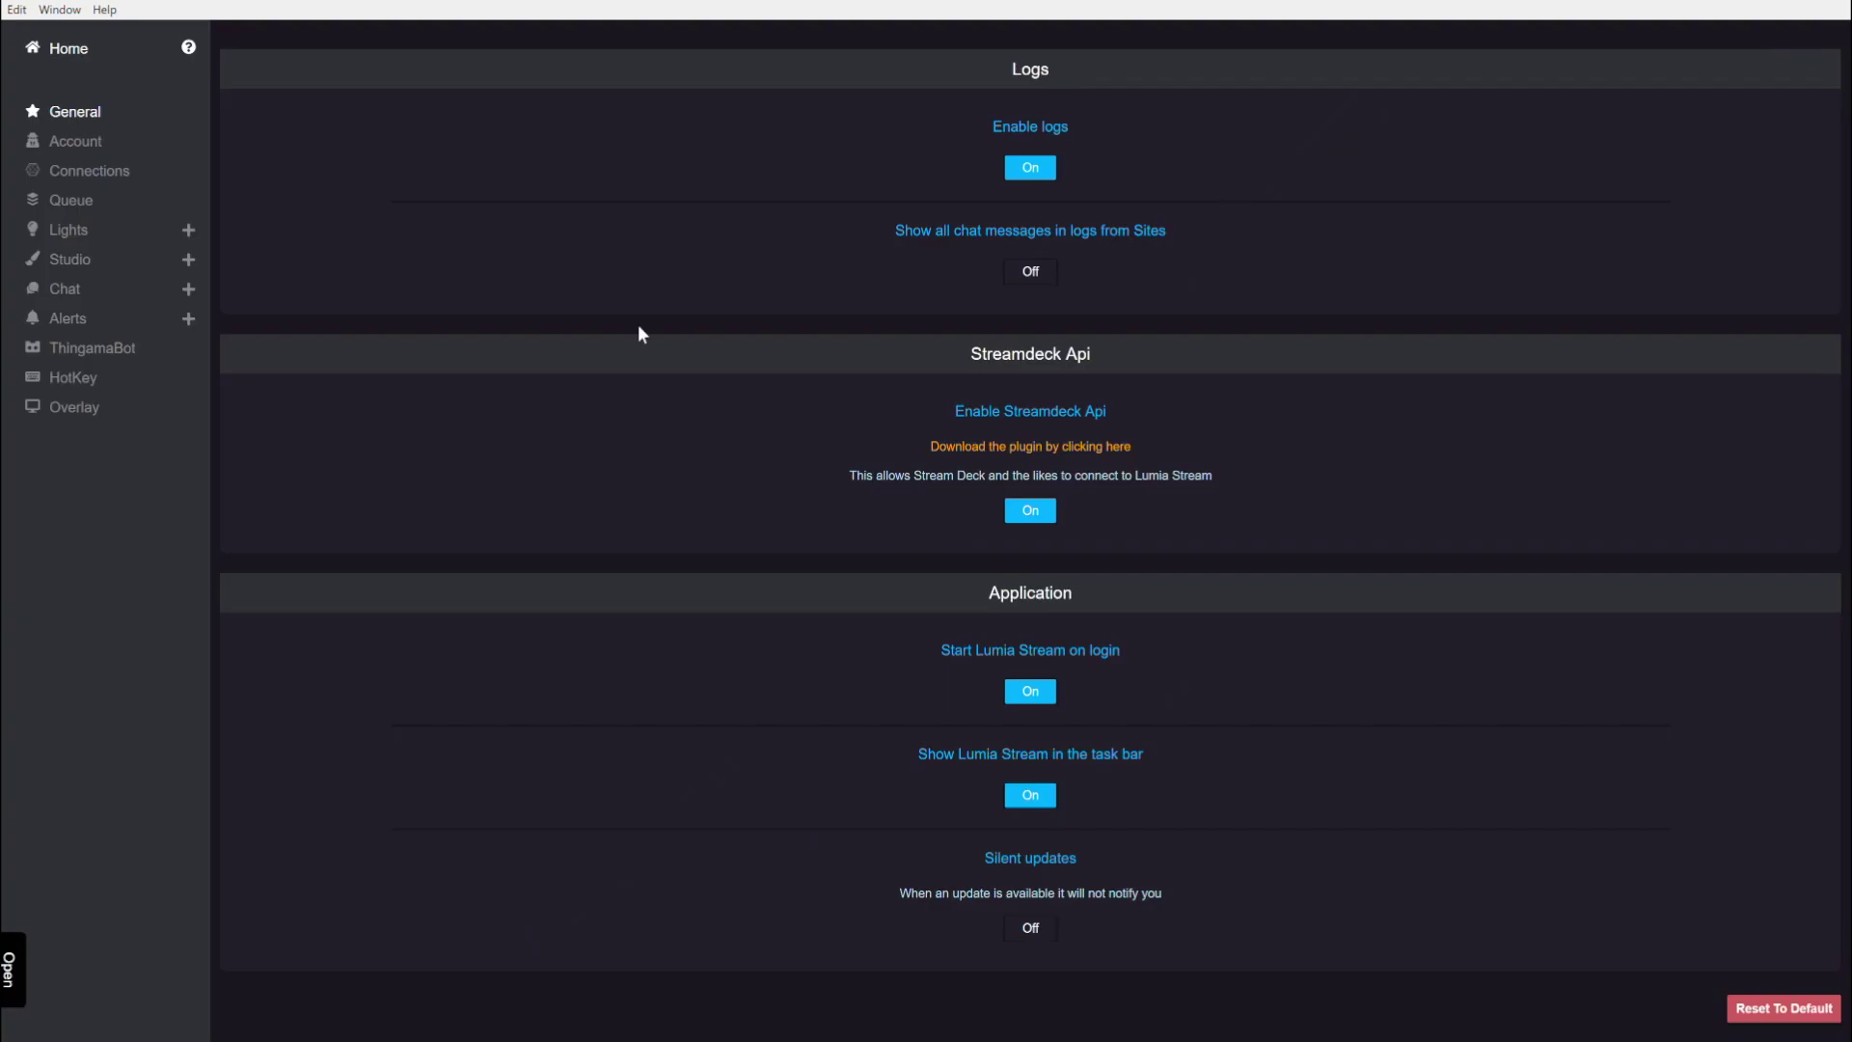
left_click(48, 379)
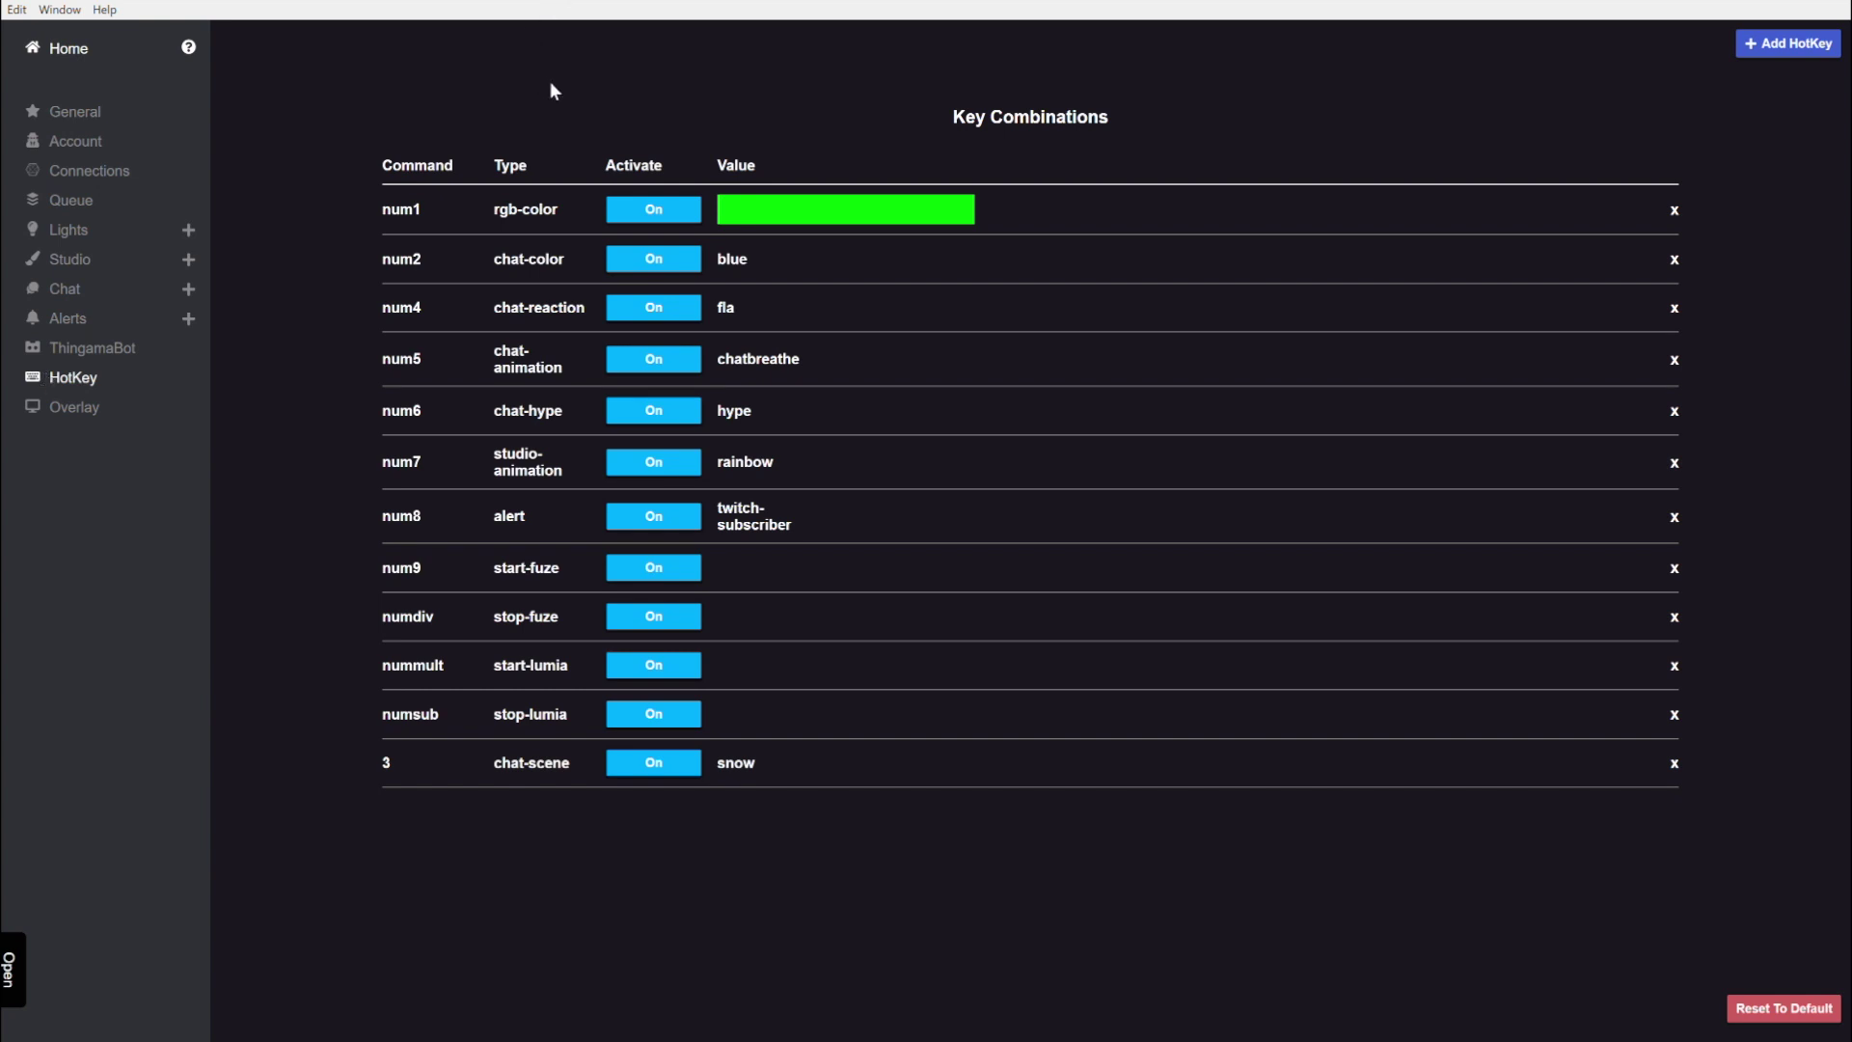
left_click(648, 313)
left_click(662, 361)
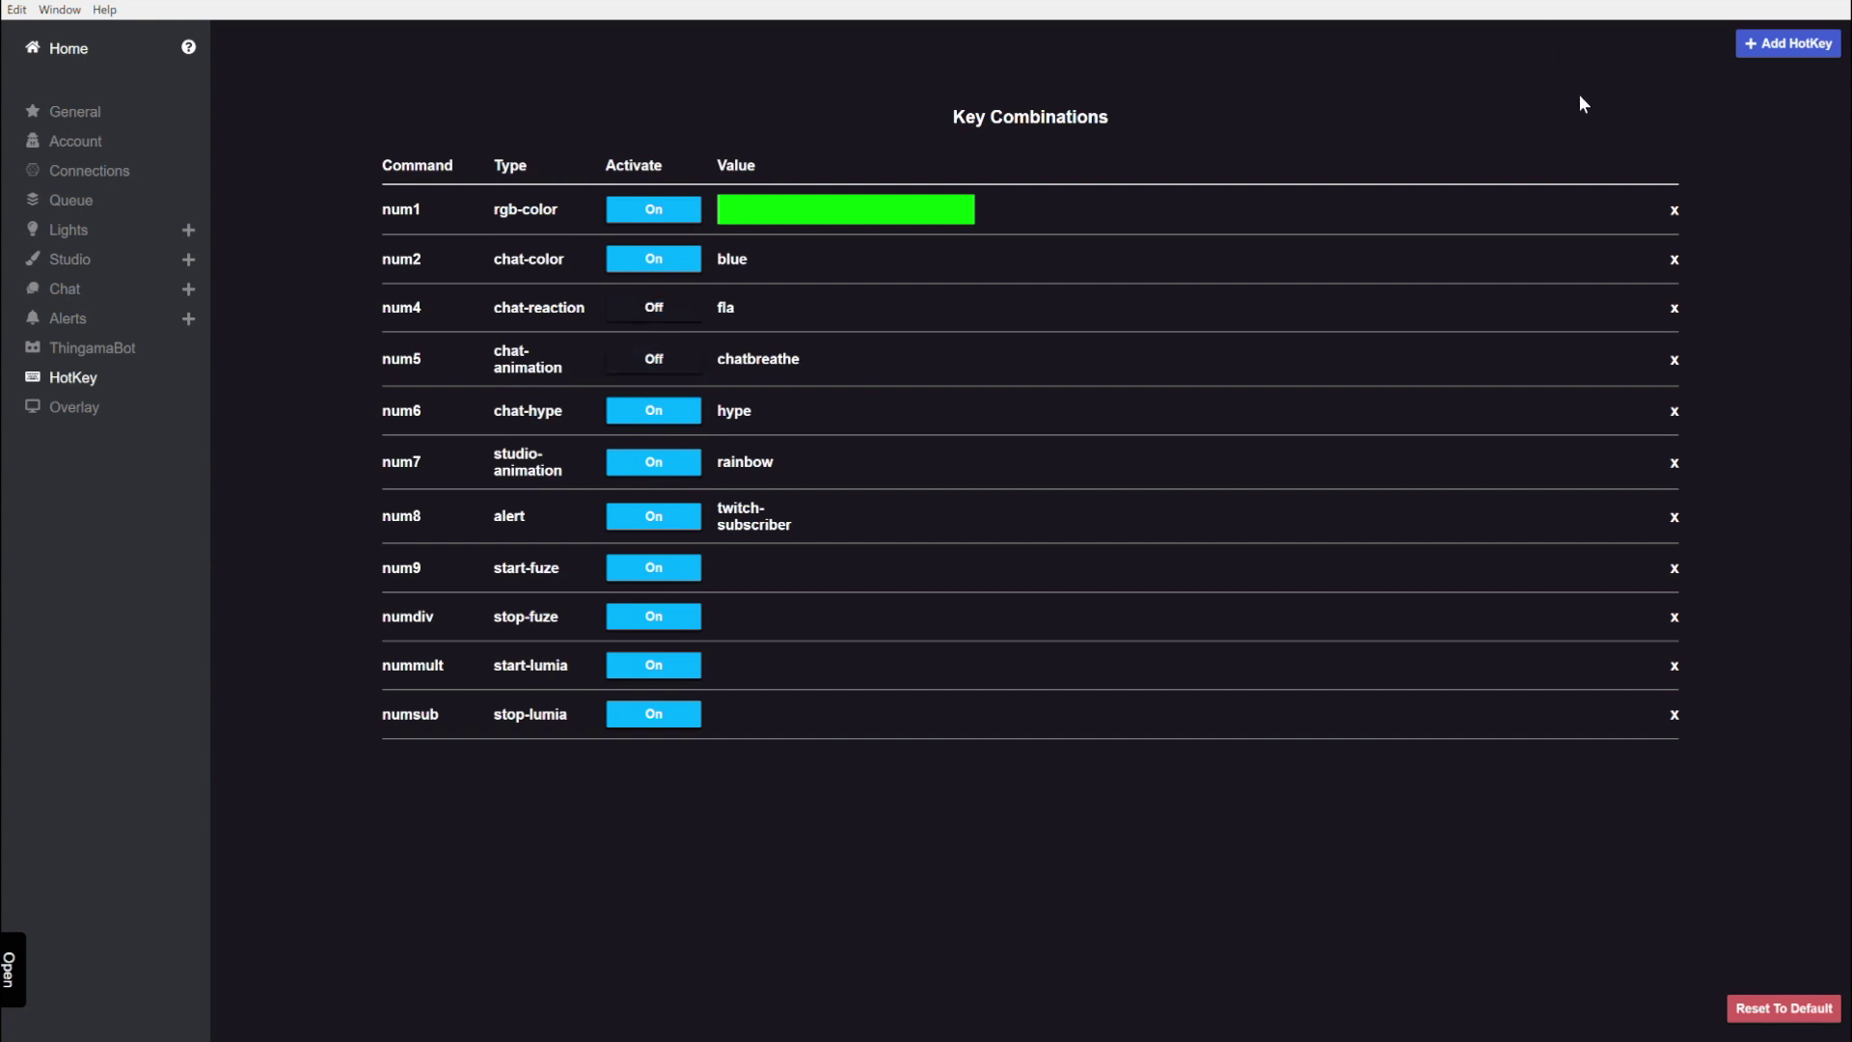
Start a new hotkey and assign its key, first num3, then Page Down instead
left_click(1781, 53)
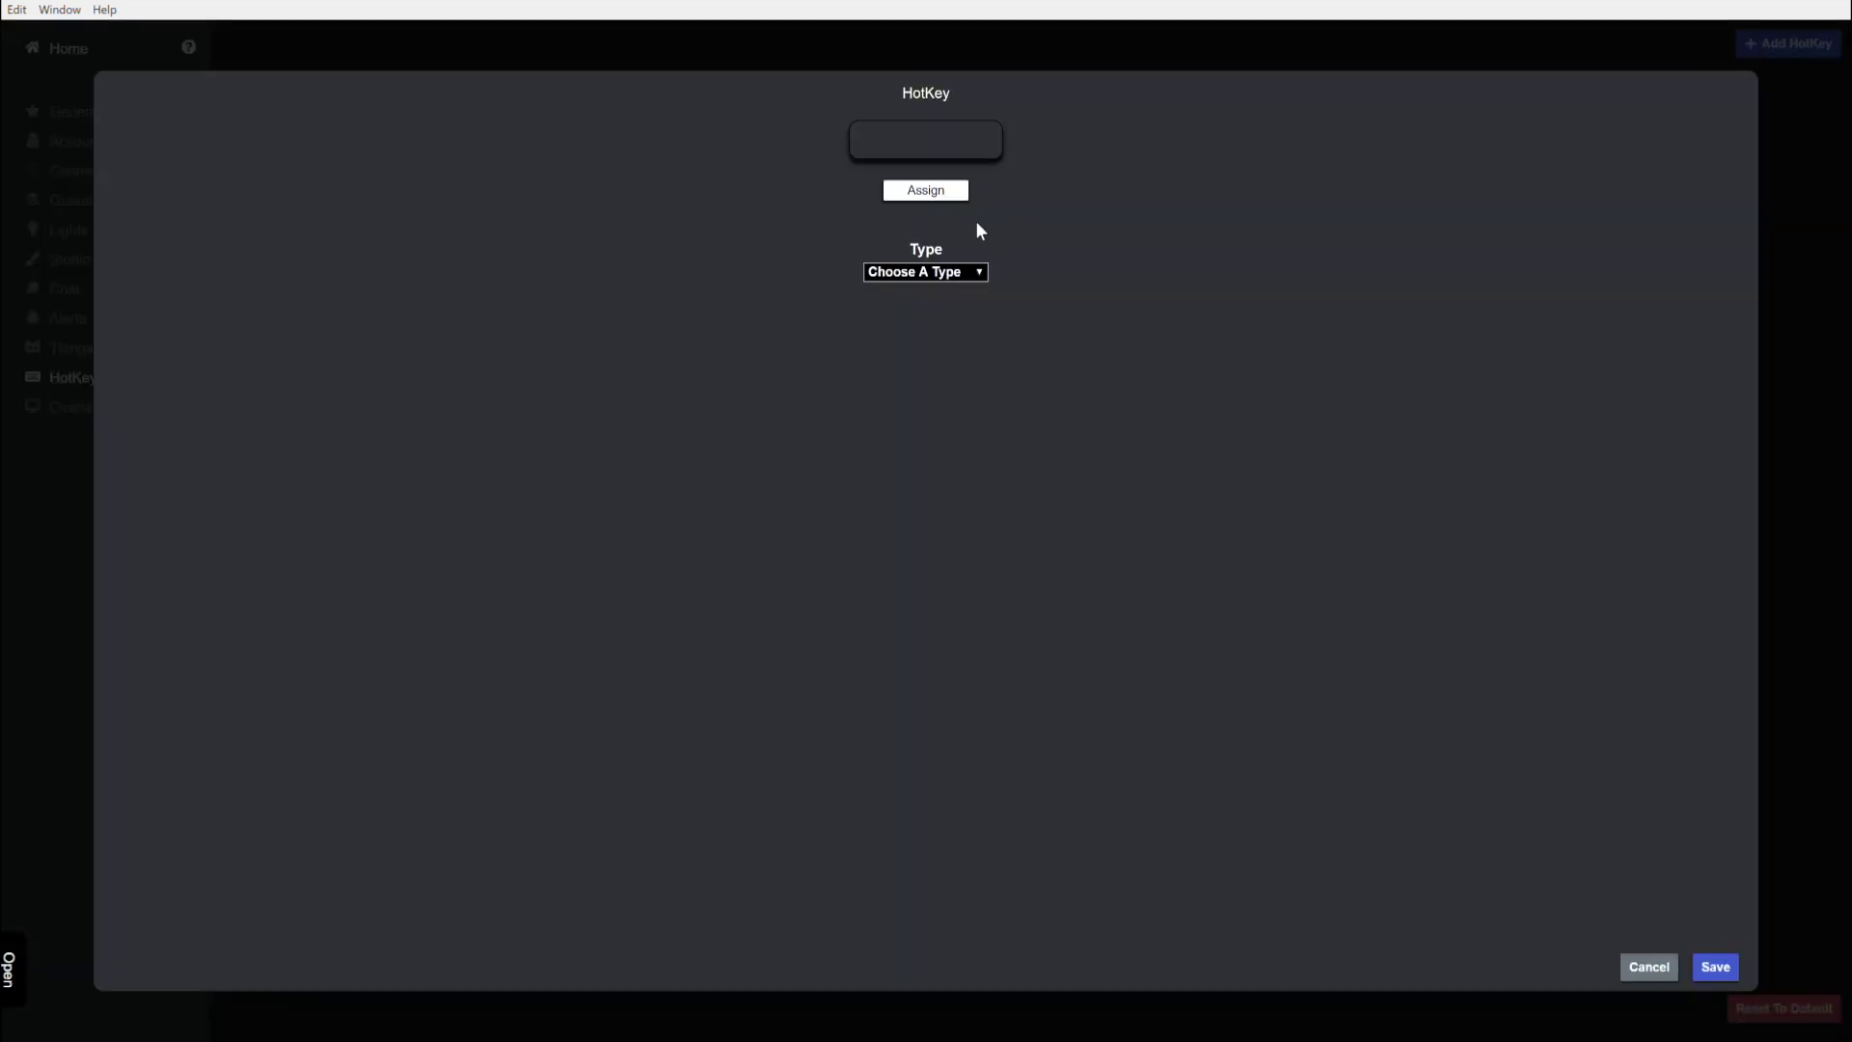
left_click(953, 194)
key("KP_3")
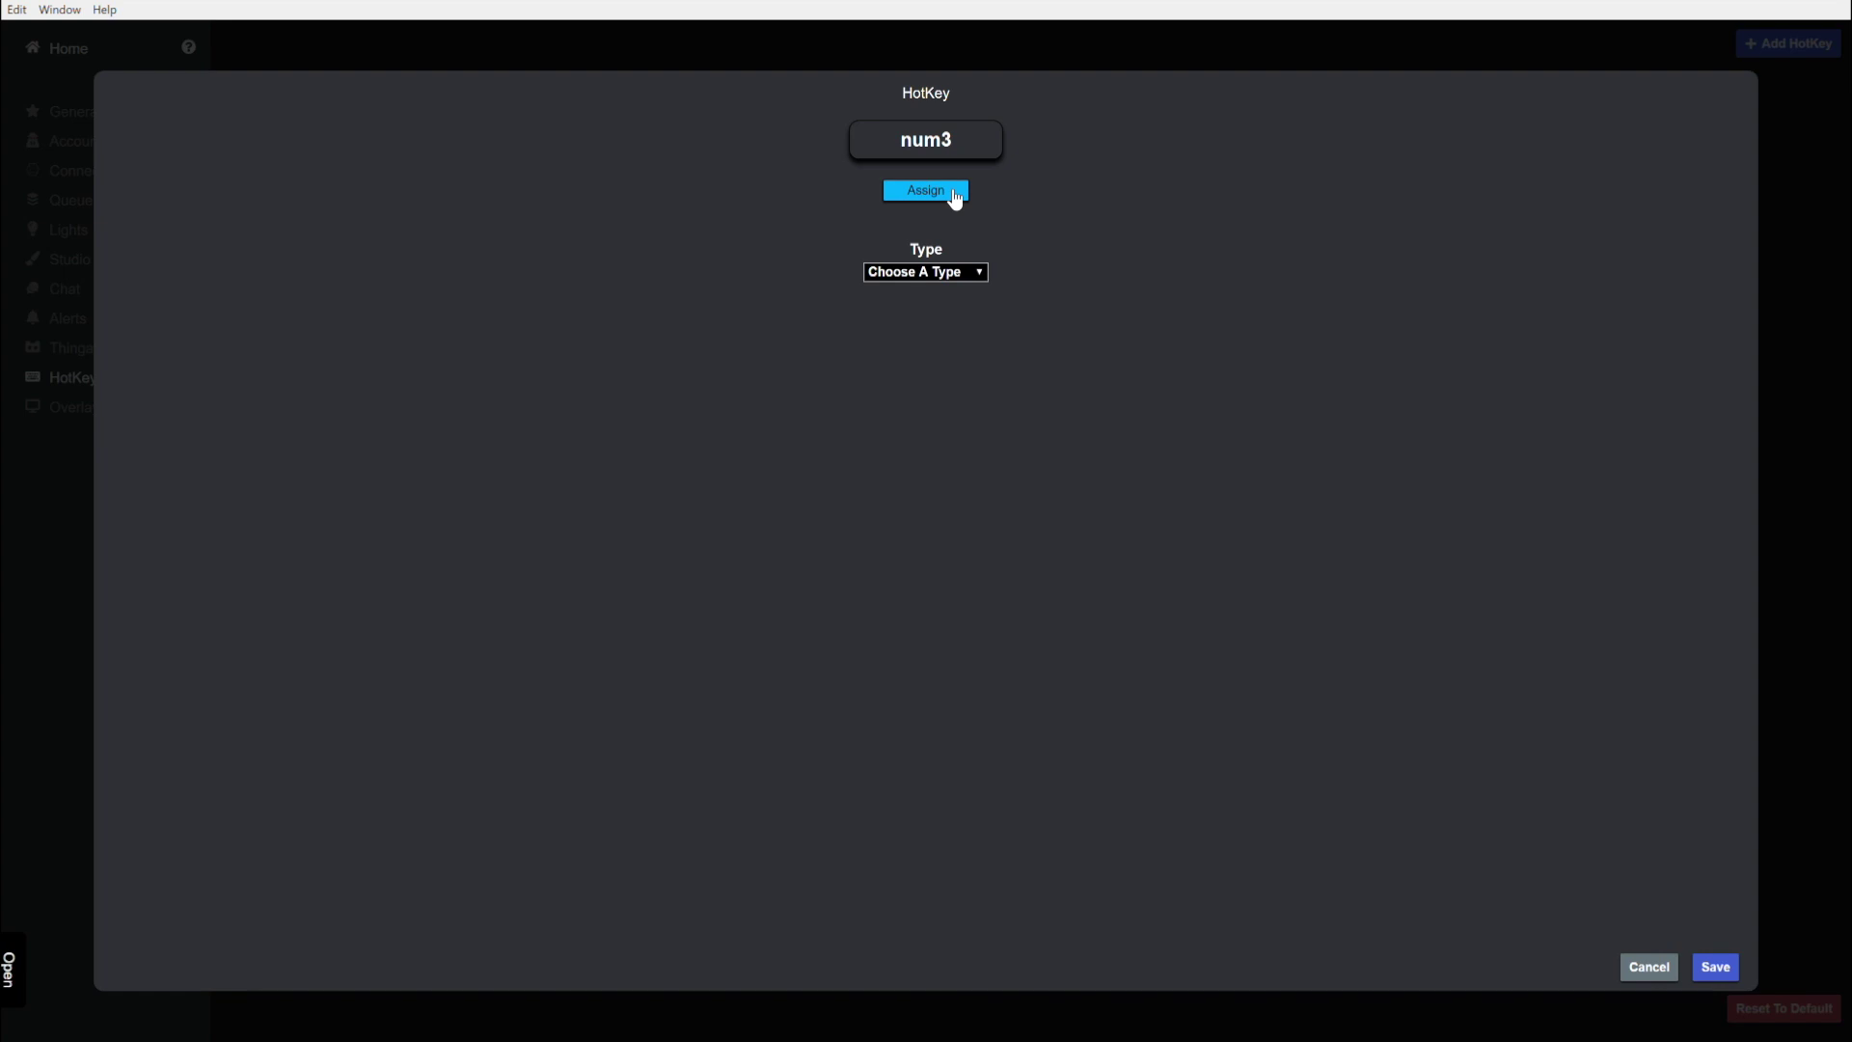
left_click(955, 198)
key("Page_Down")
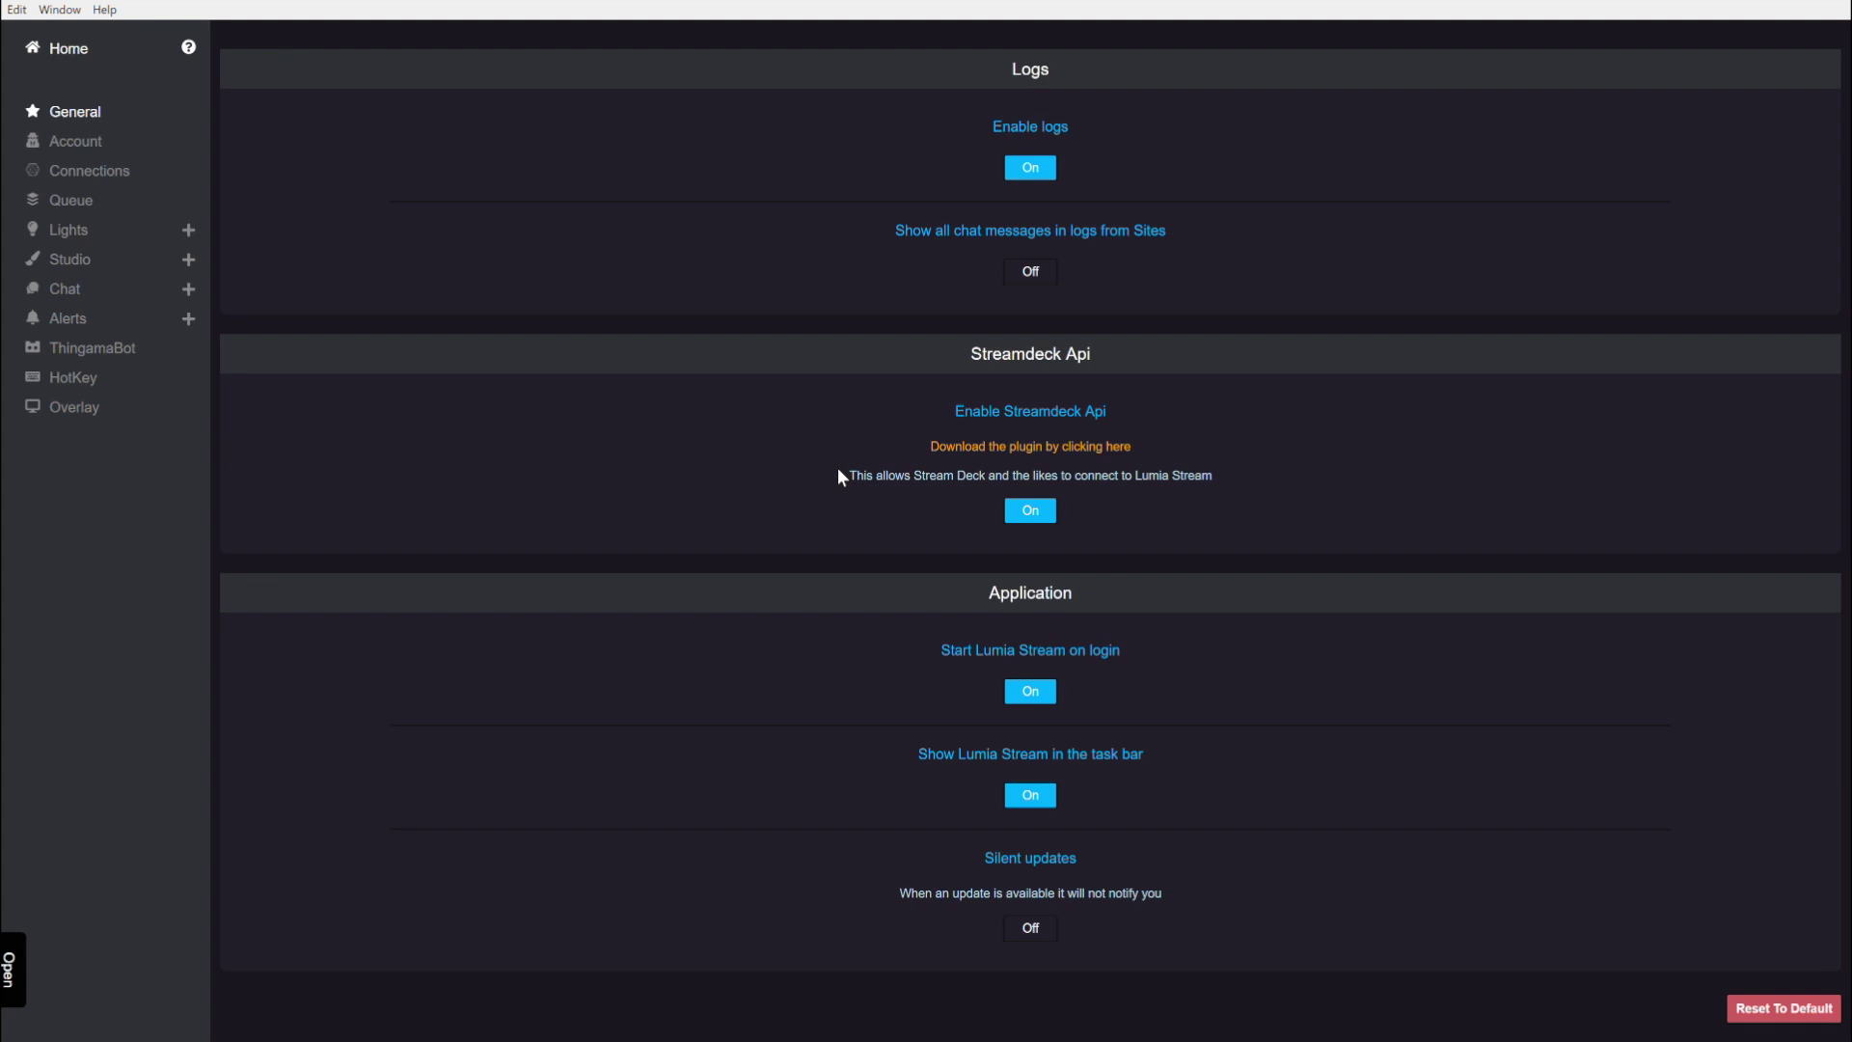
Set the Twitch follower alert Type to Animation
left_click(69, 319)
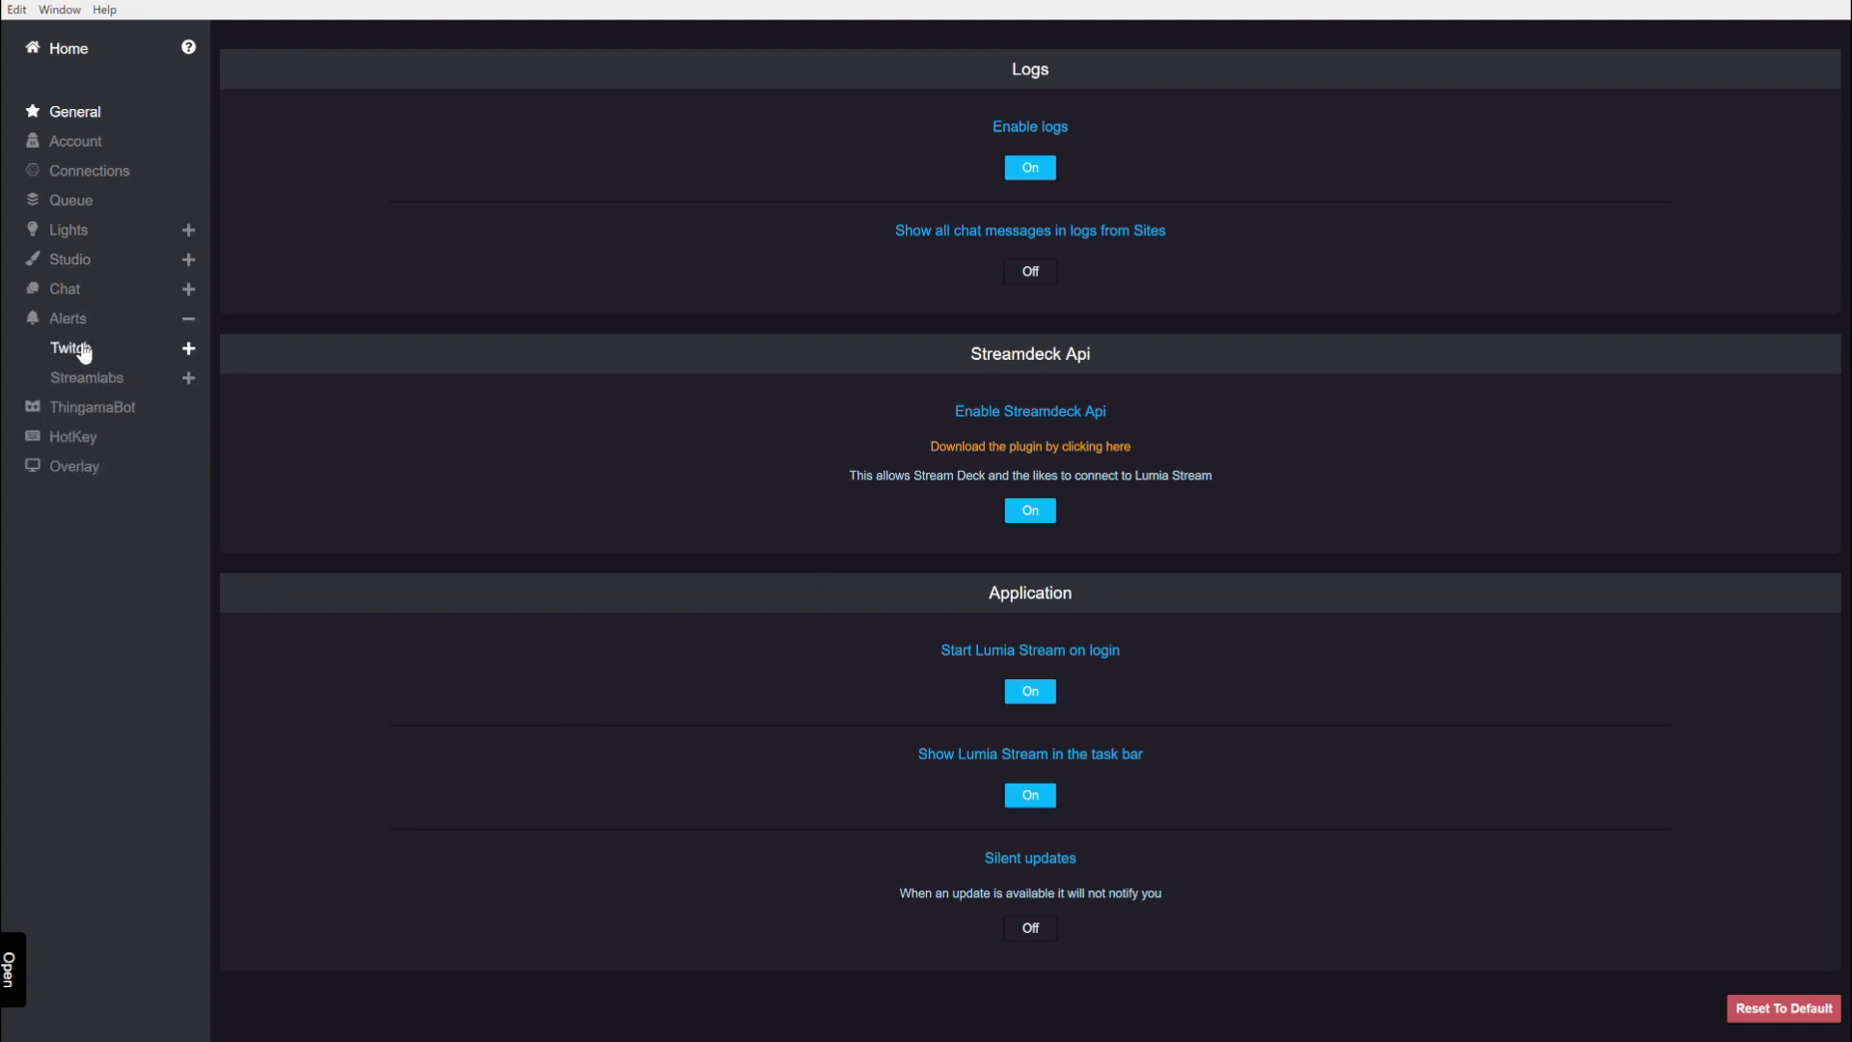
left_click(68, 349)
left_click(102, 378)
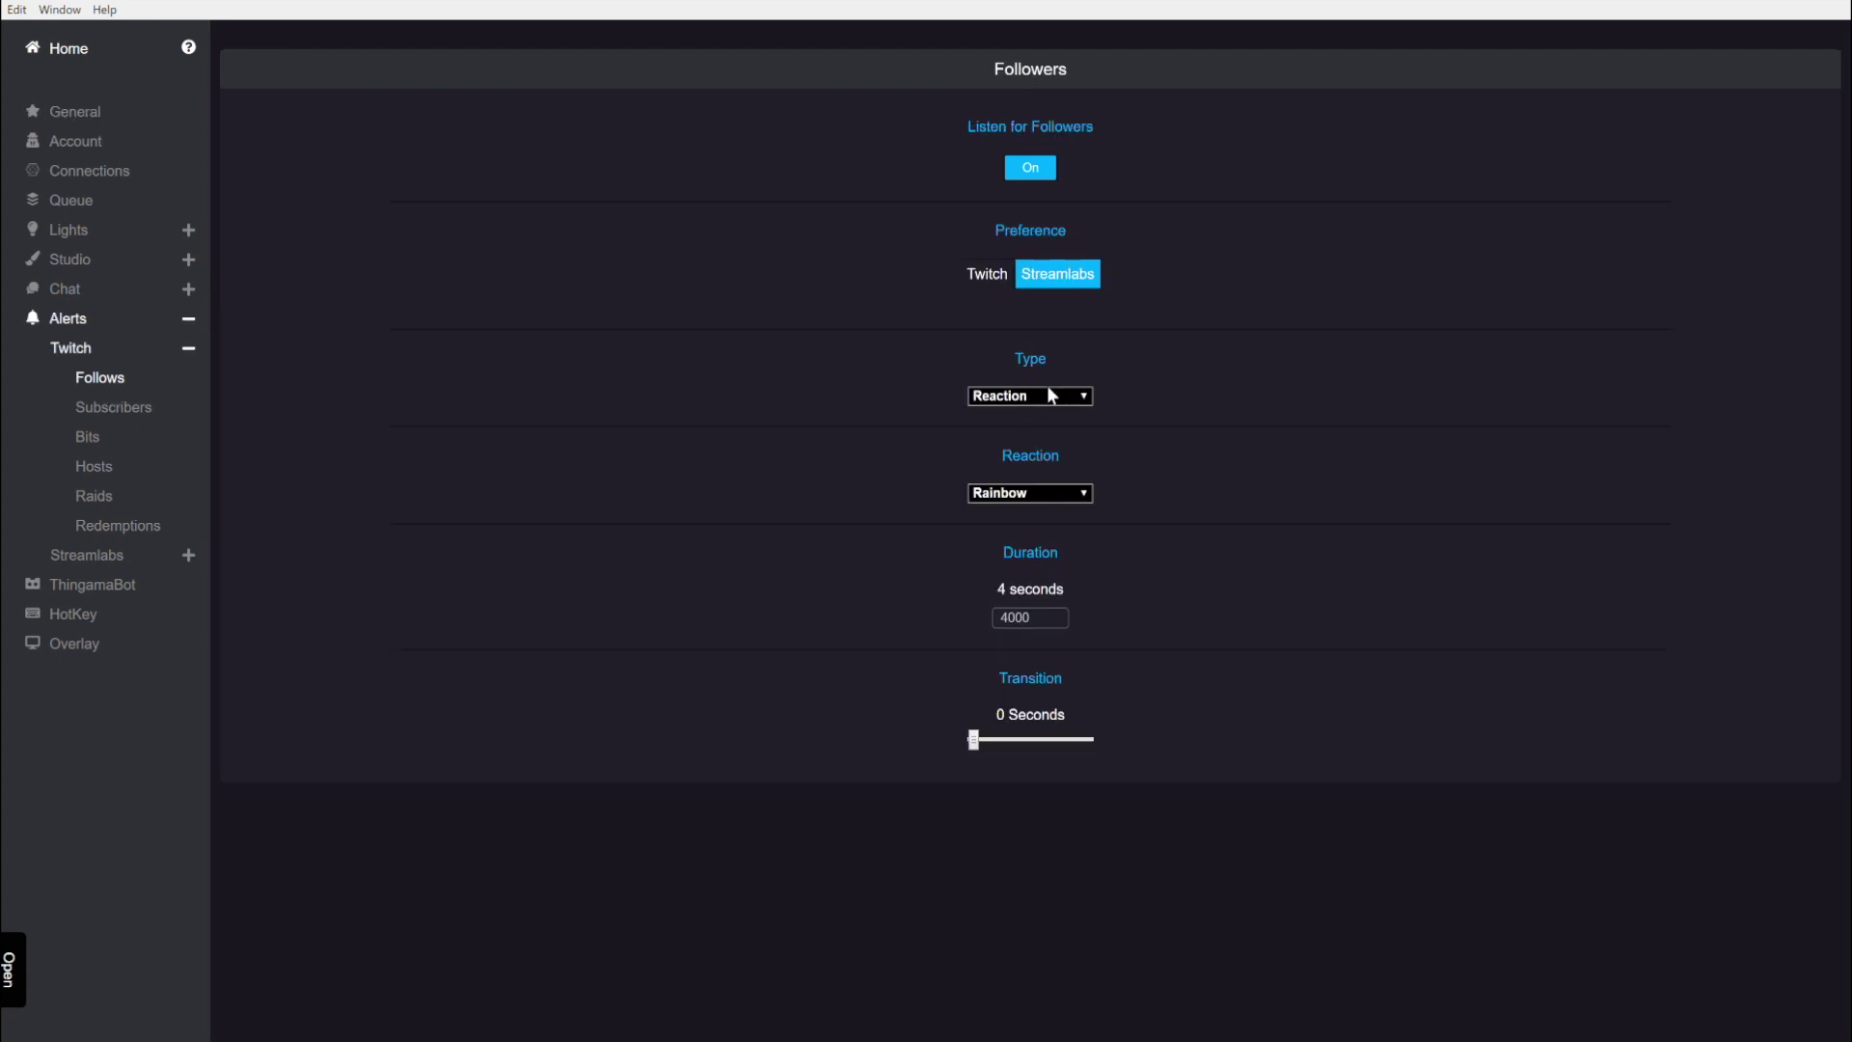
key("Down")
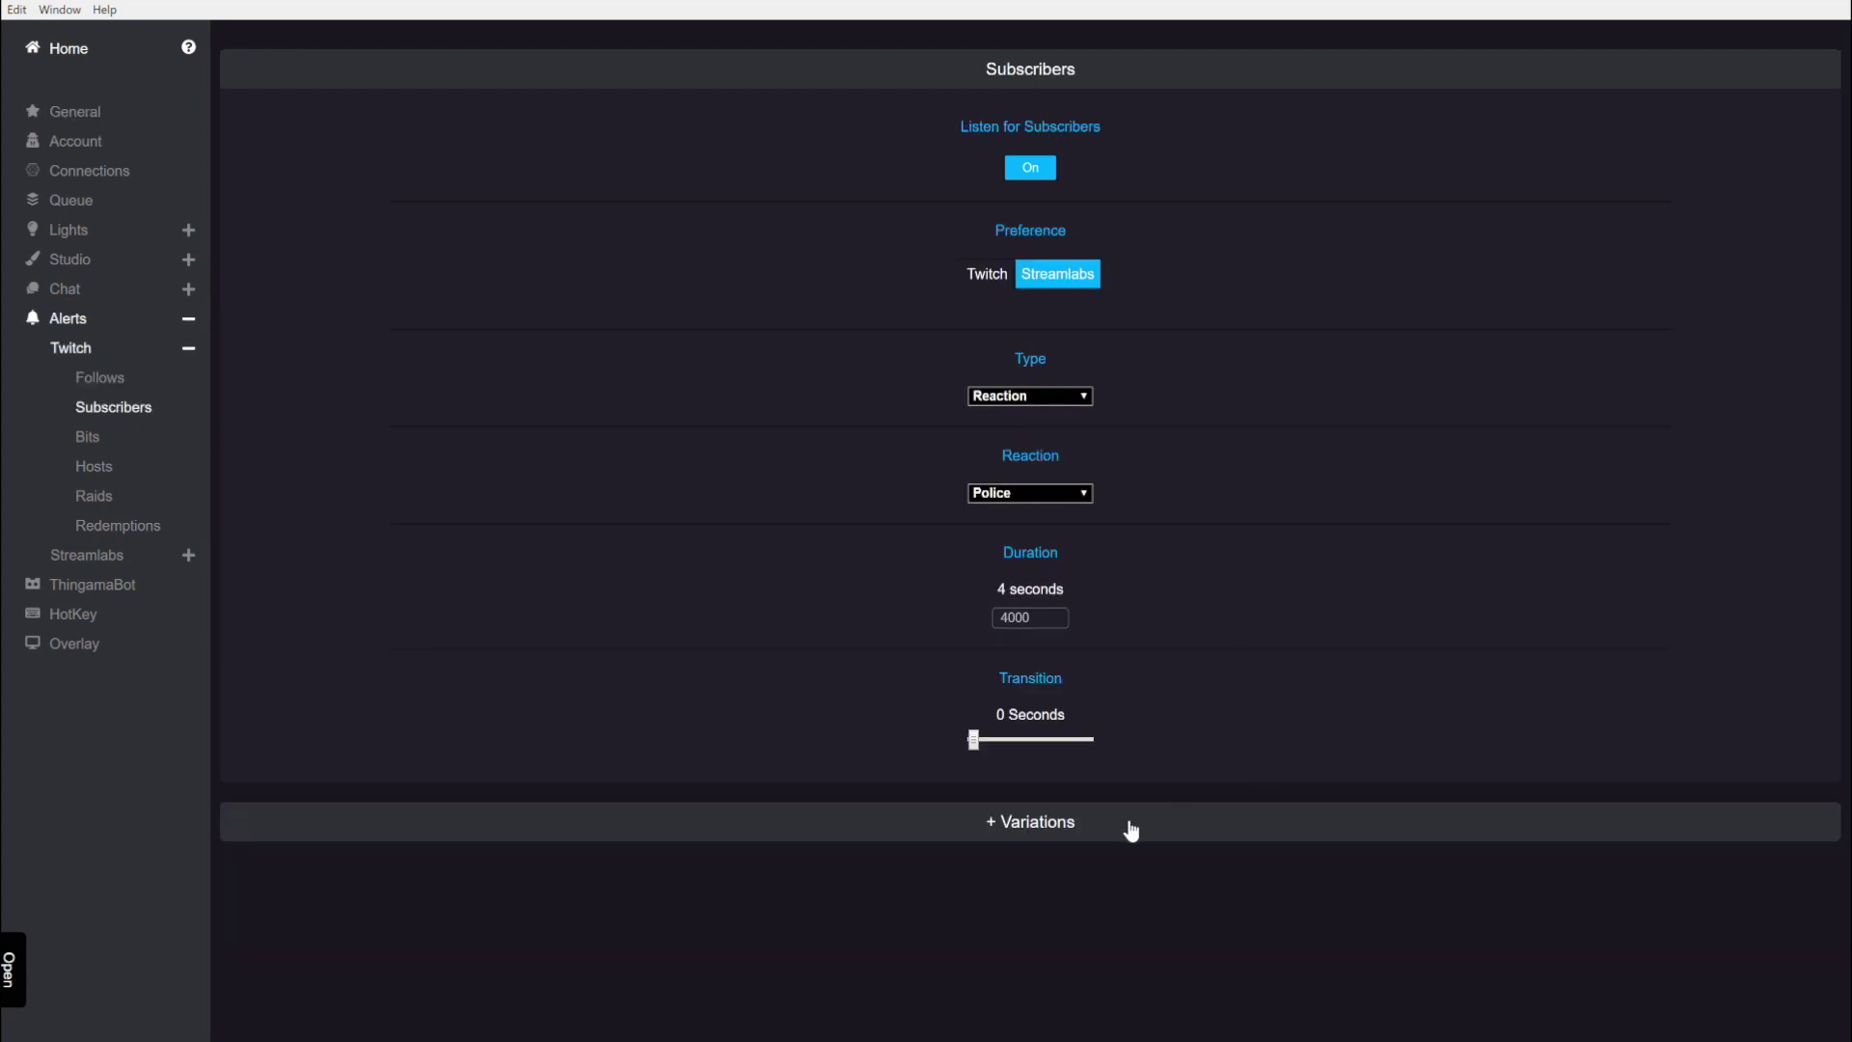
Draft an animation variation for the subscriber alert, then discard it
left_click(1130, 829)
scroll(1306, 975, "down", 1)
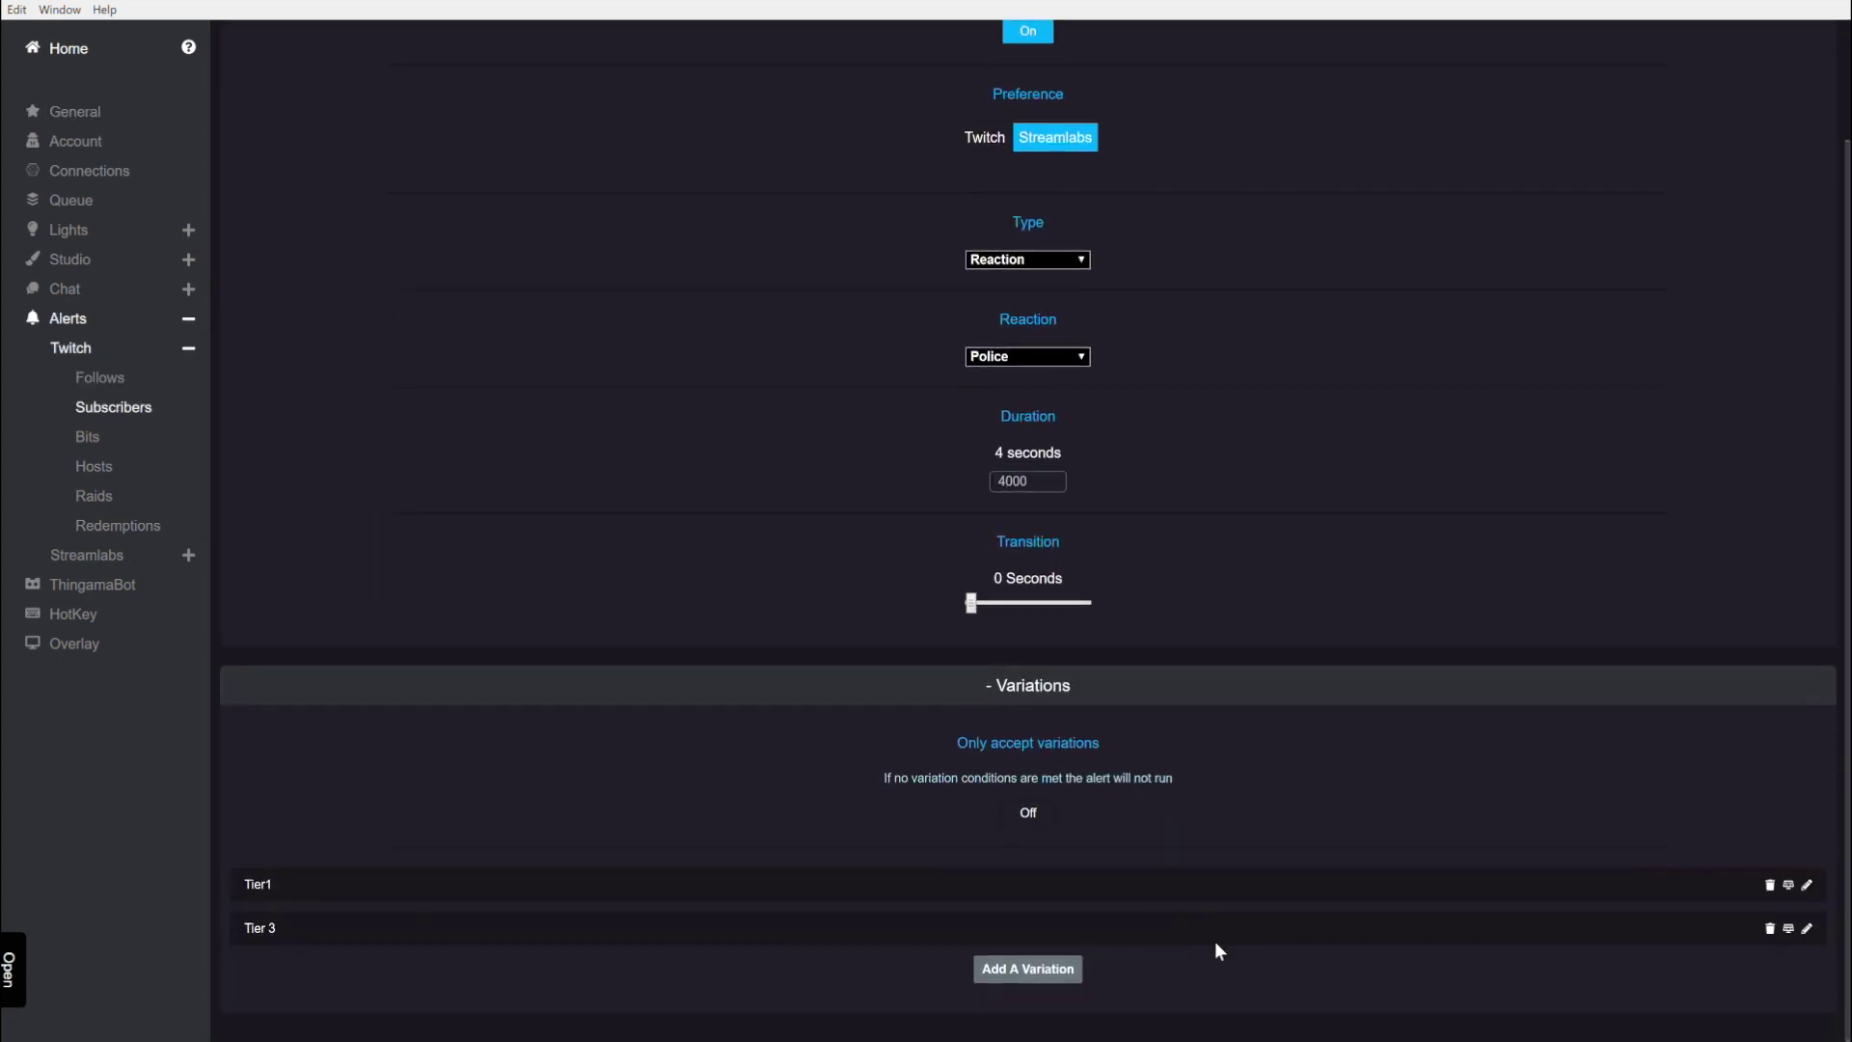
left_click(1066, 976)
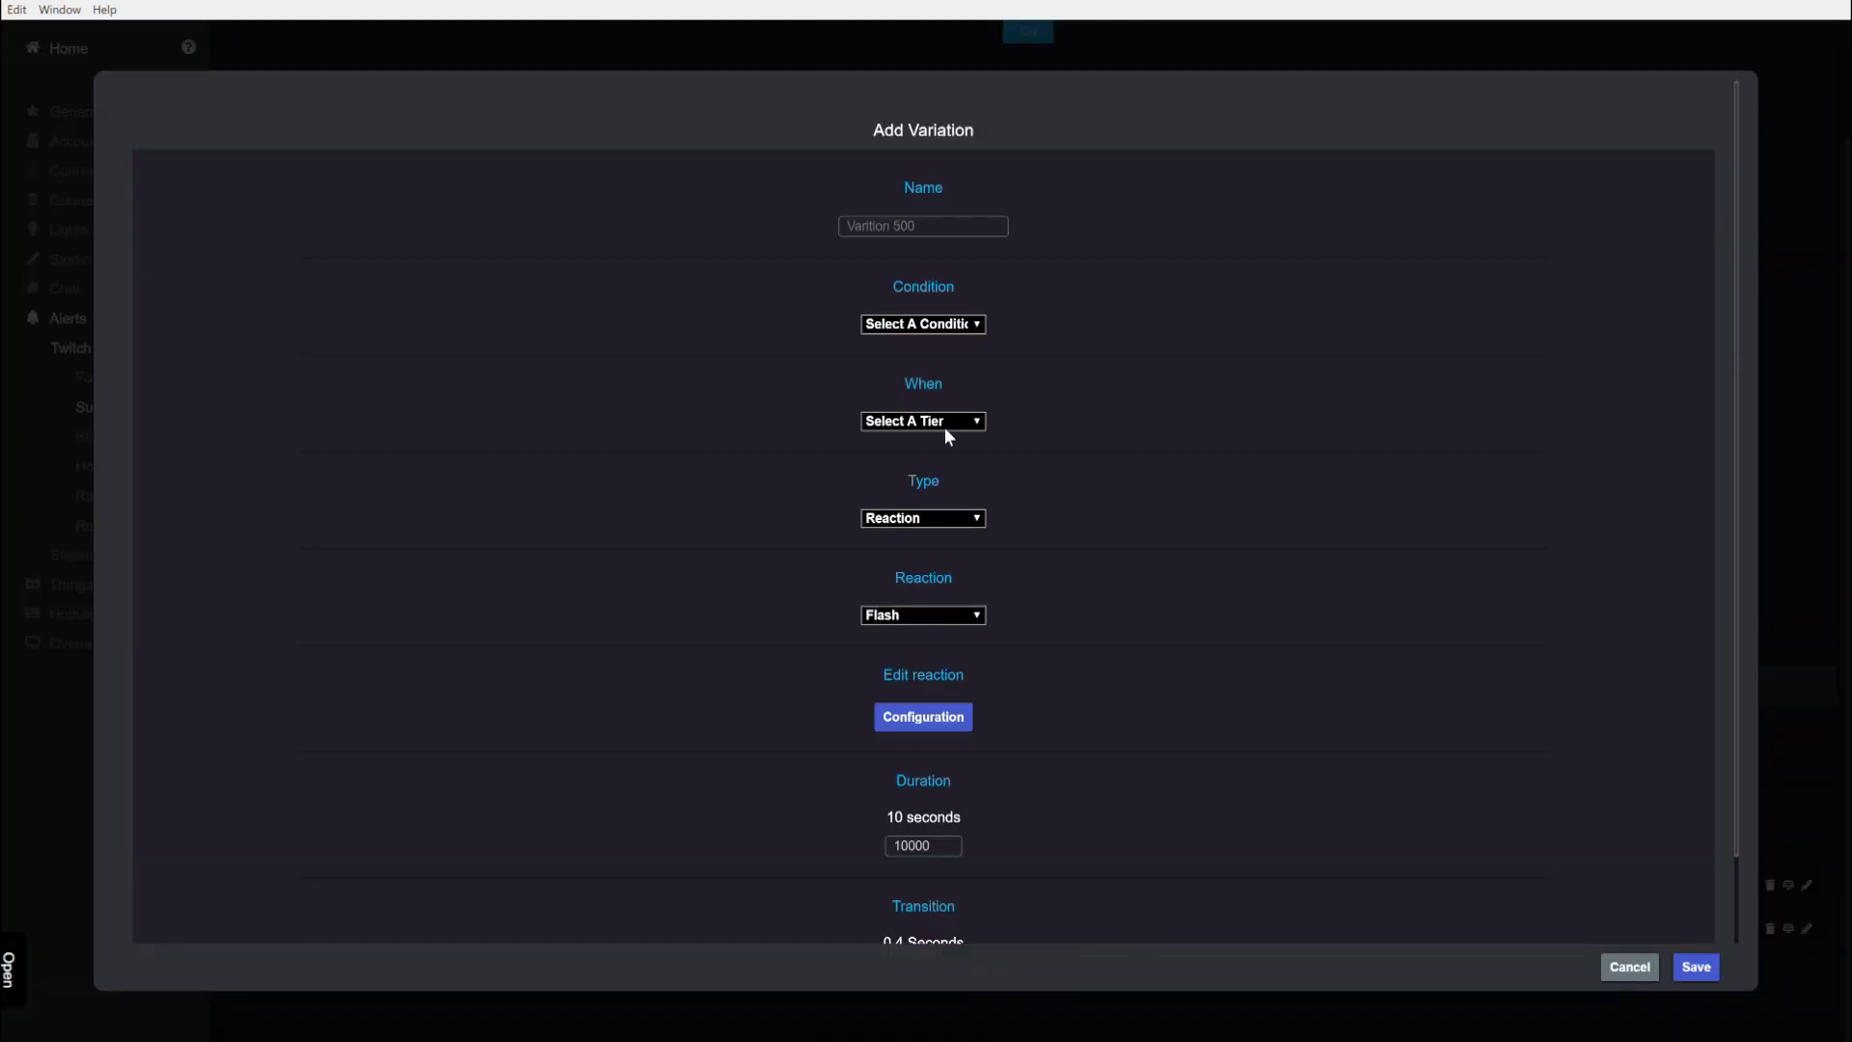
left_click(946, 517)
left_click(940, 562)
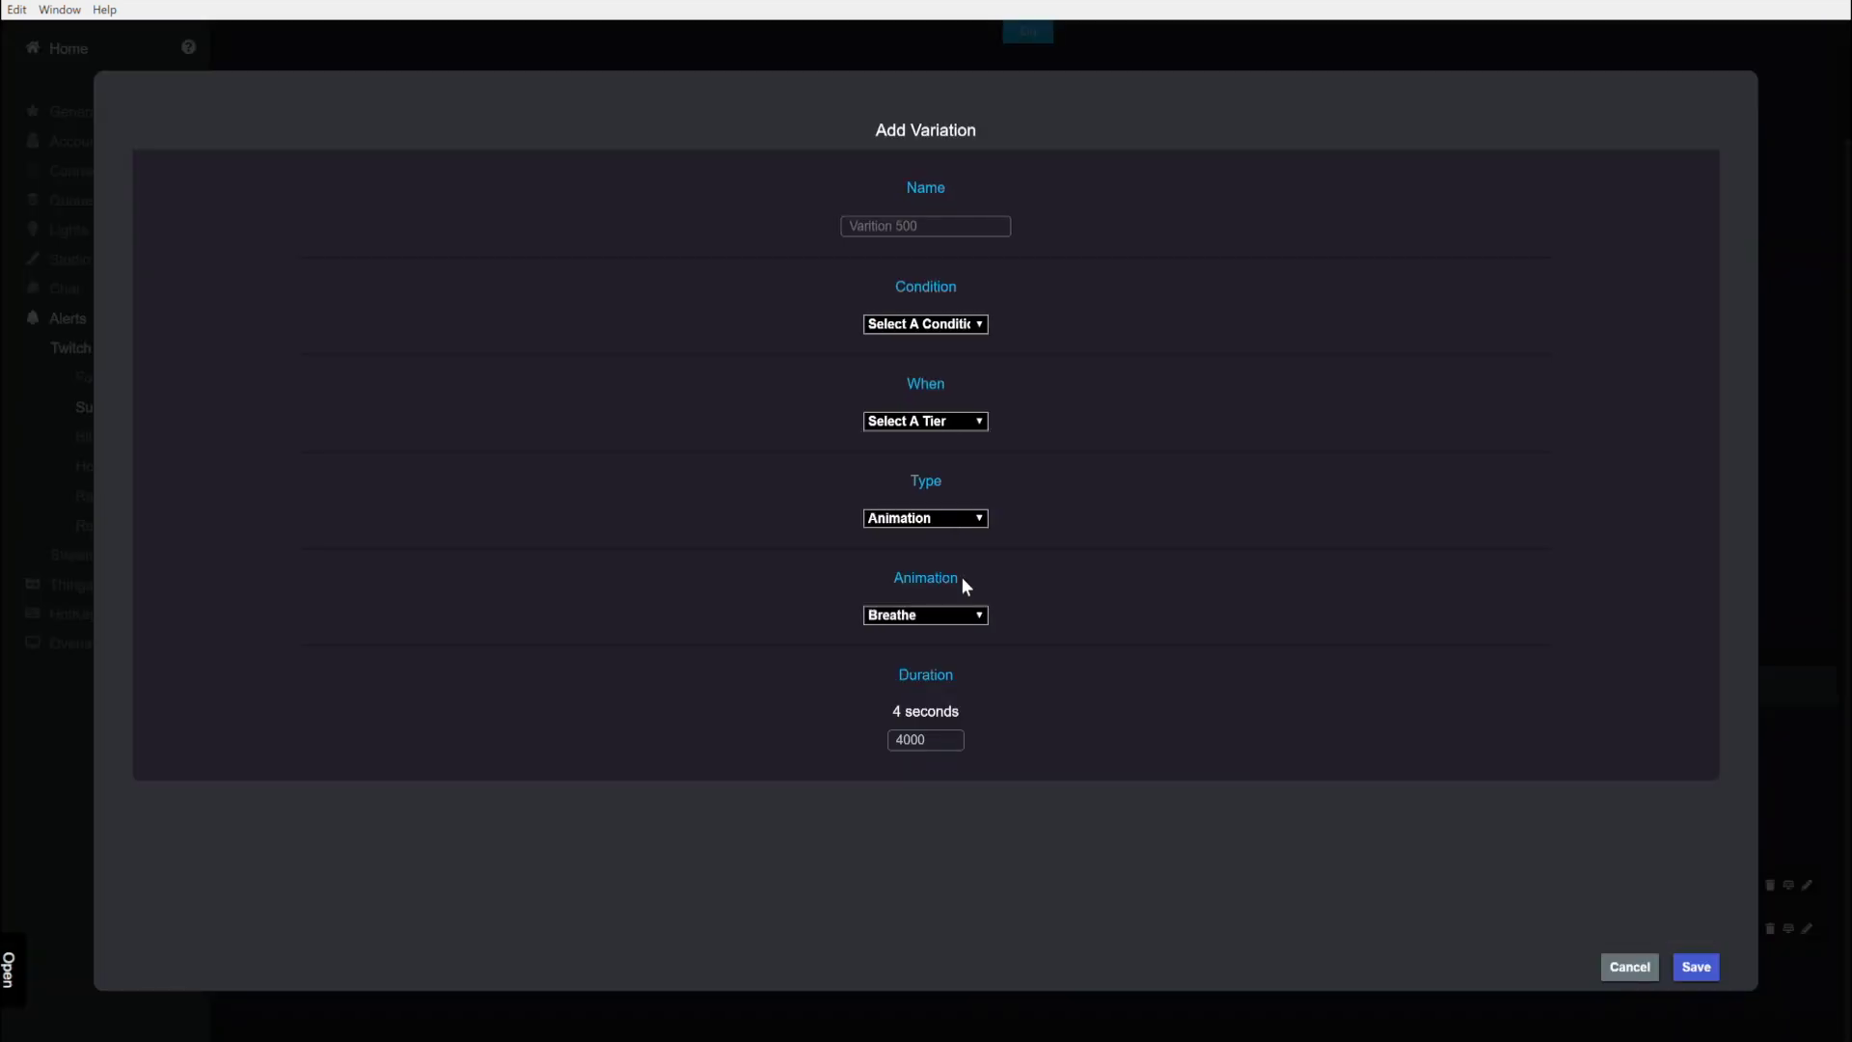
left_click(1649, 968)
Visit the Chat Animations list, then return to the HotKey list with the command drawer open
left_click(78, 263)
left_click(78, 261)
left_click(87, 301)
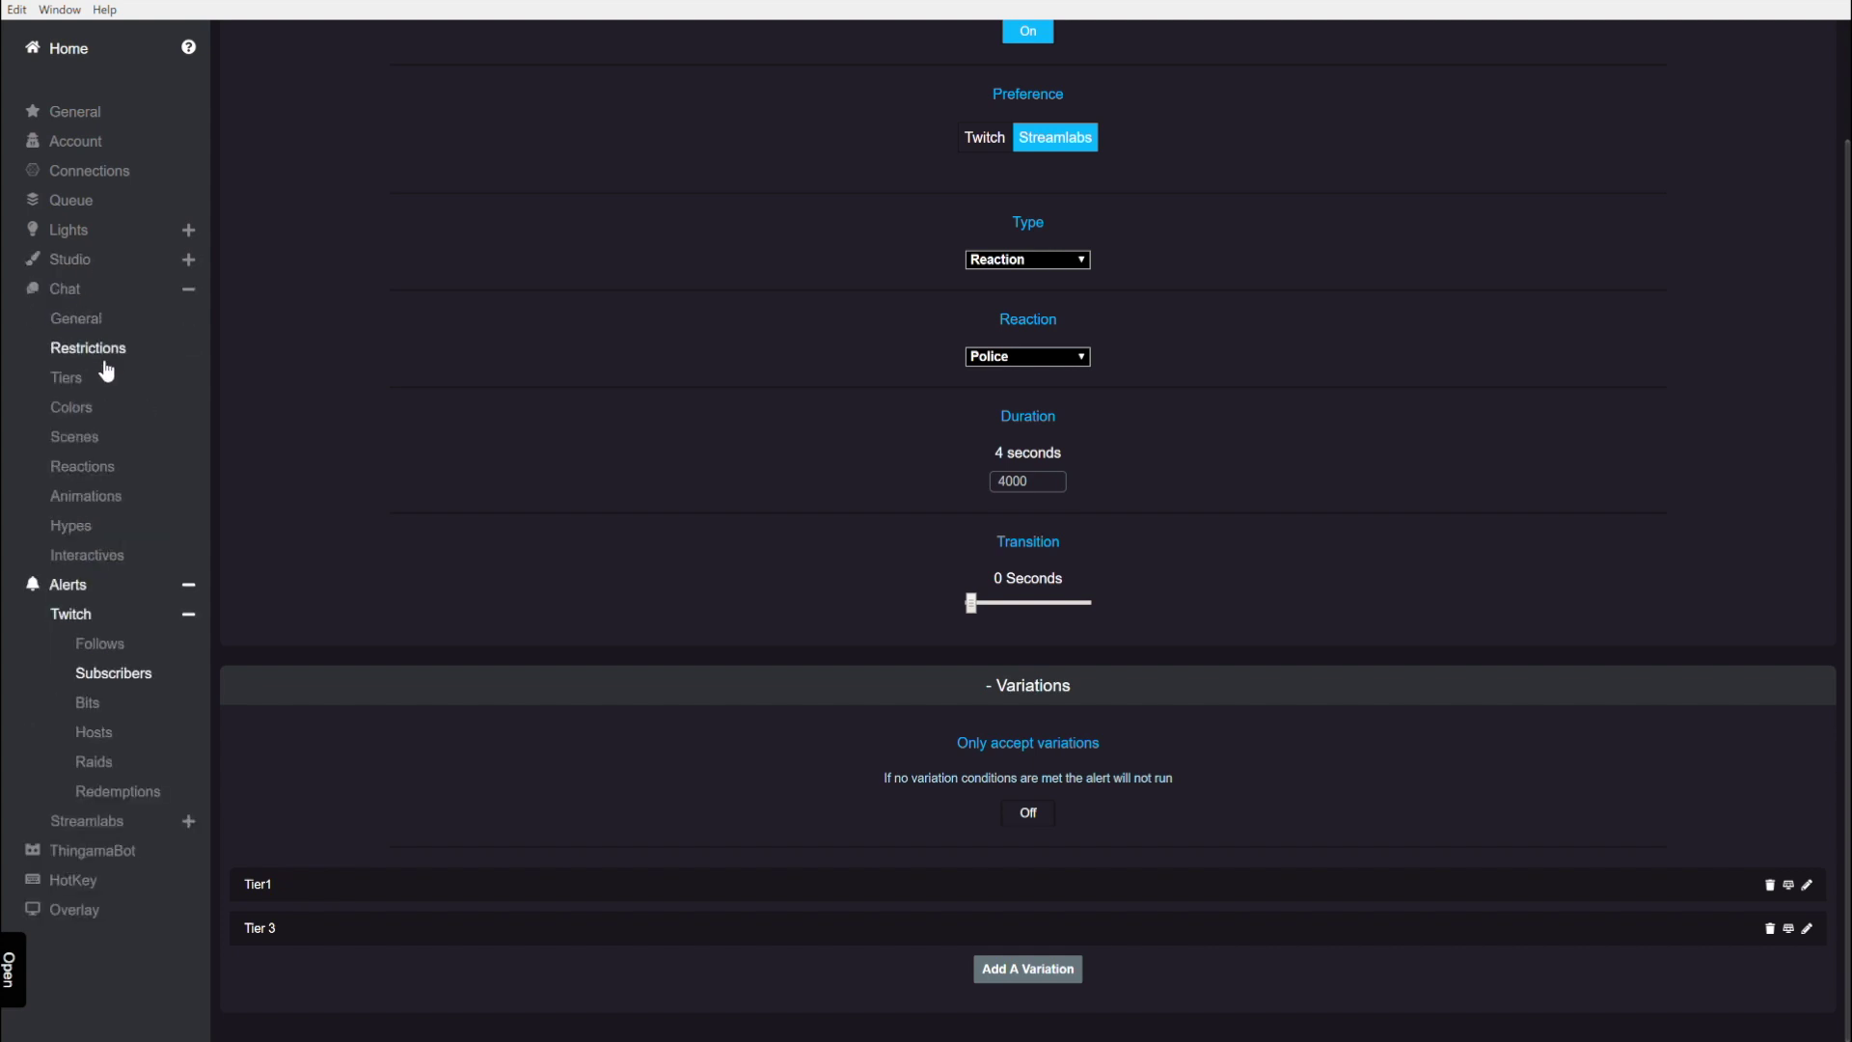
left_click(93, 496)
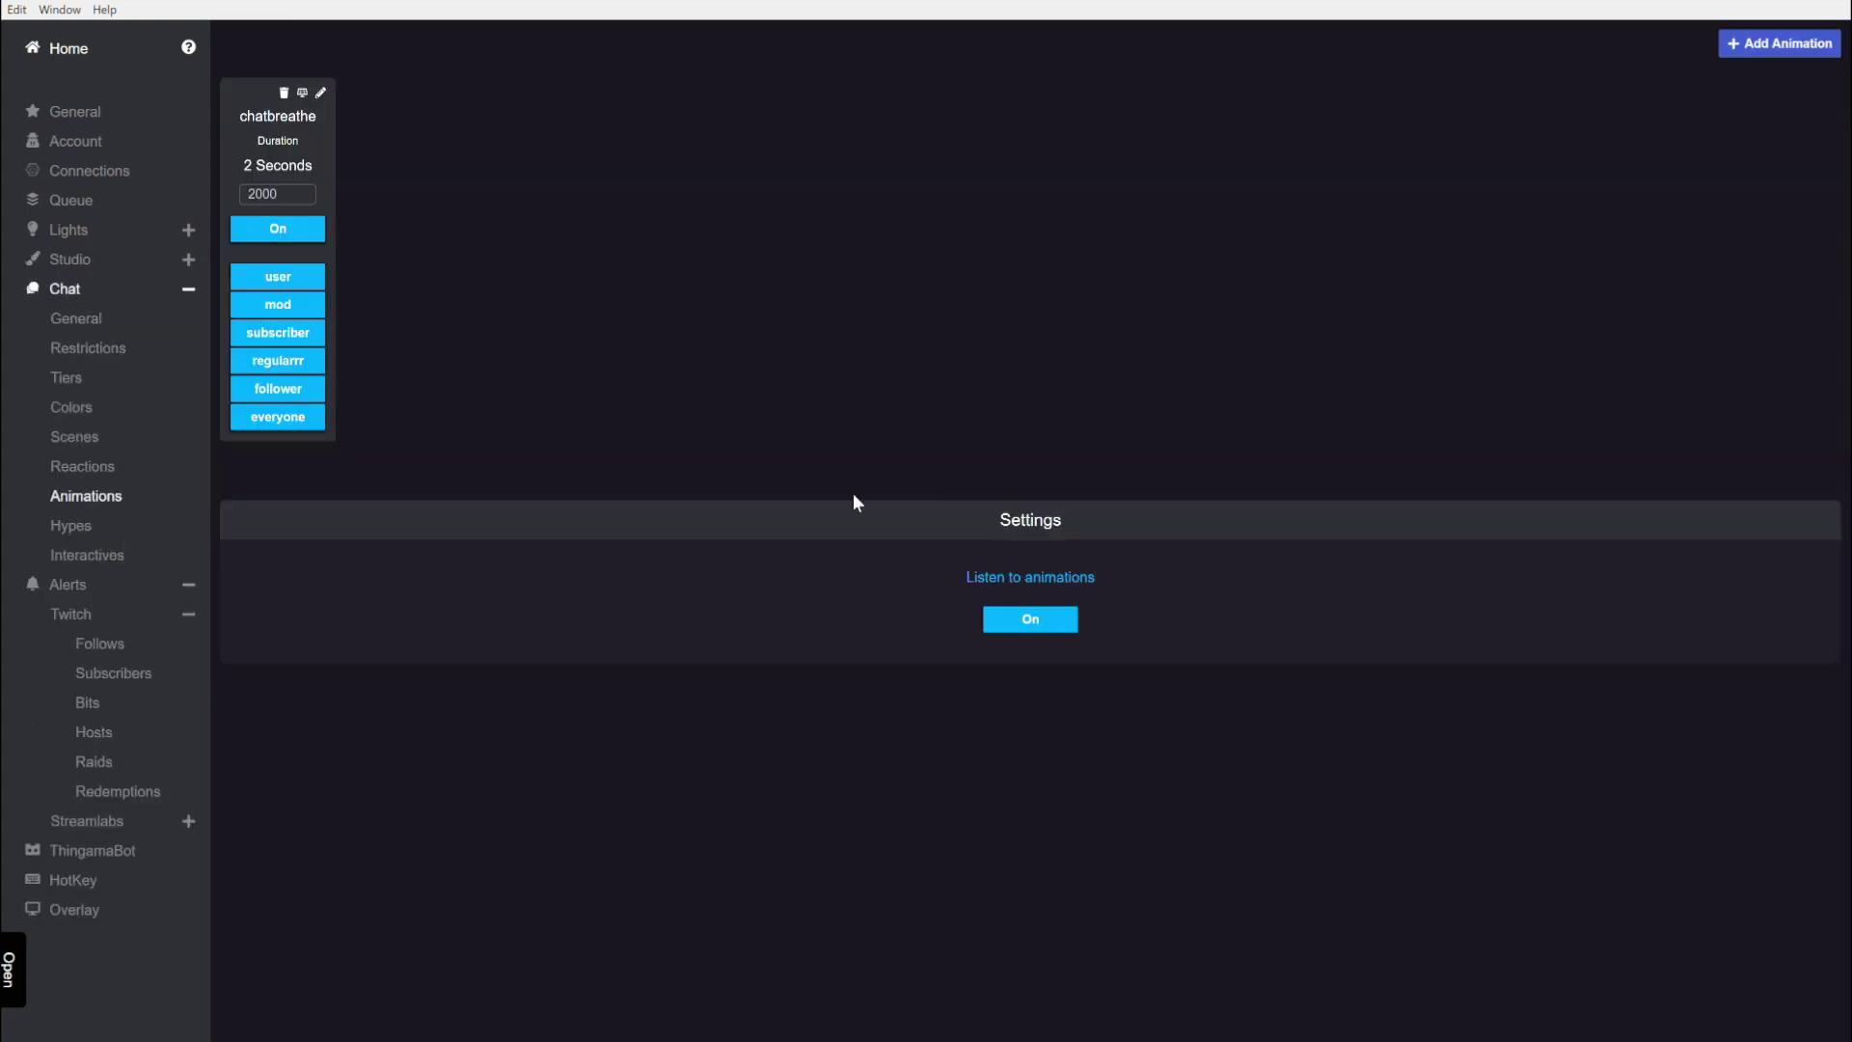
left_click(96, 890)
left_click(13, 969)
scroll(379, 796, "down", 5)
Close the command drawer, draft a Studio-Animation hotkey using Breathe, then cancel it
left_click(1142, 907)
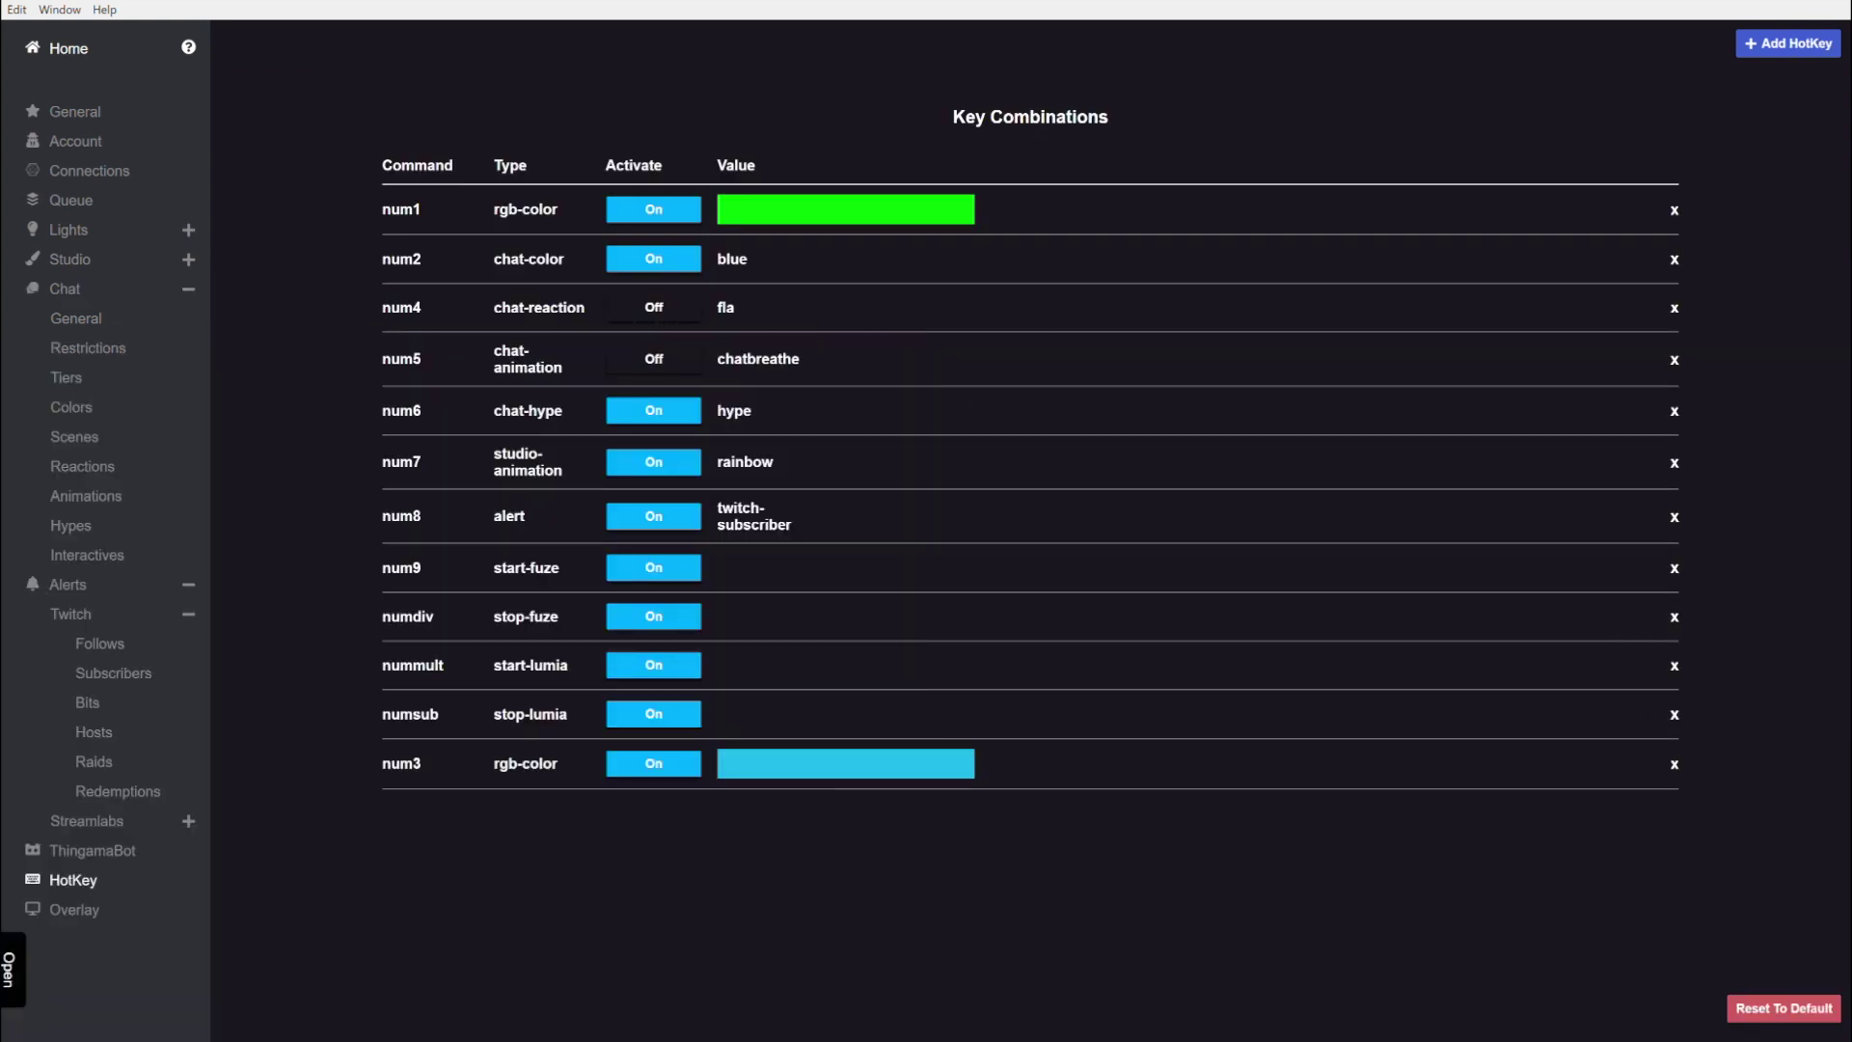
left_click(1820, 50)
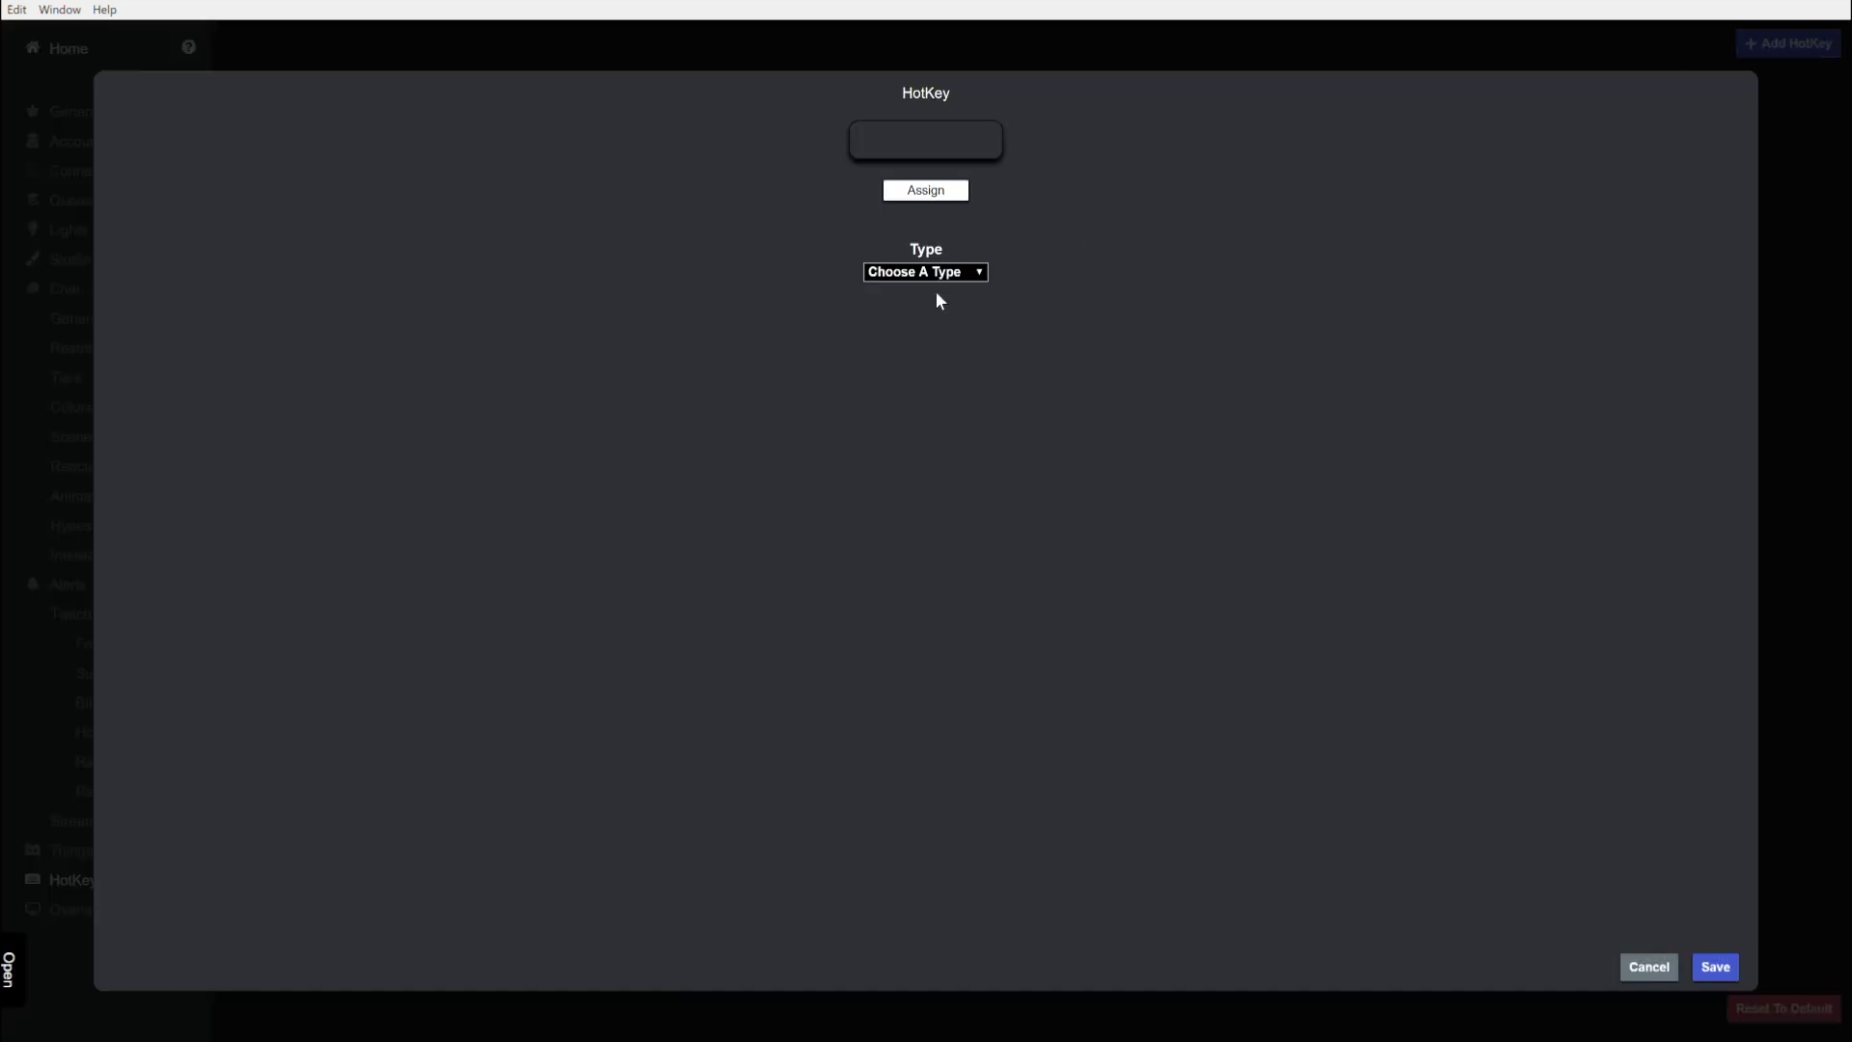
left_click(939, 382)
left_click(943, 367)
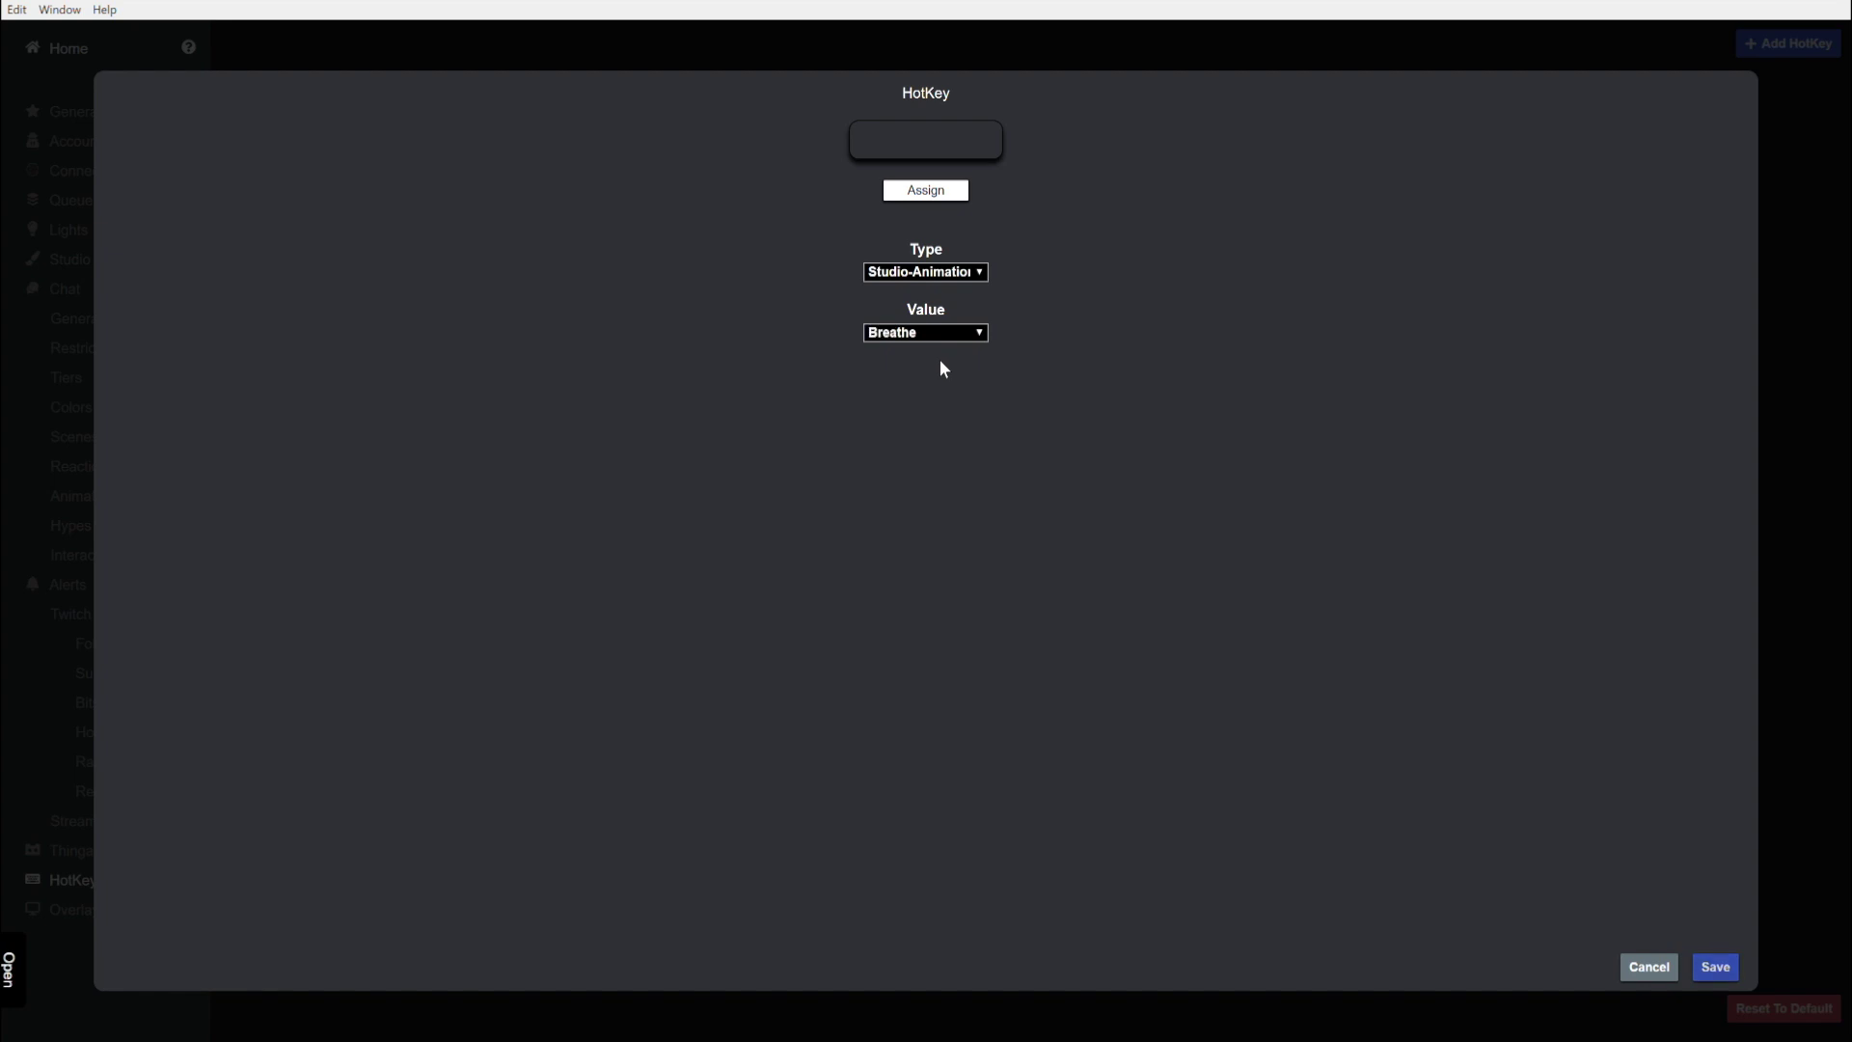
left_click(1648, 967)
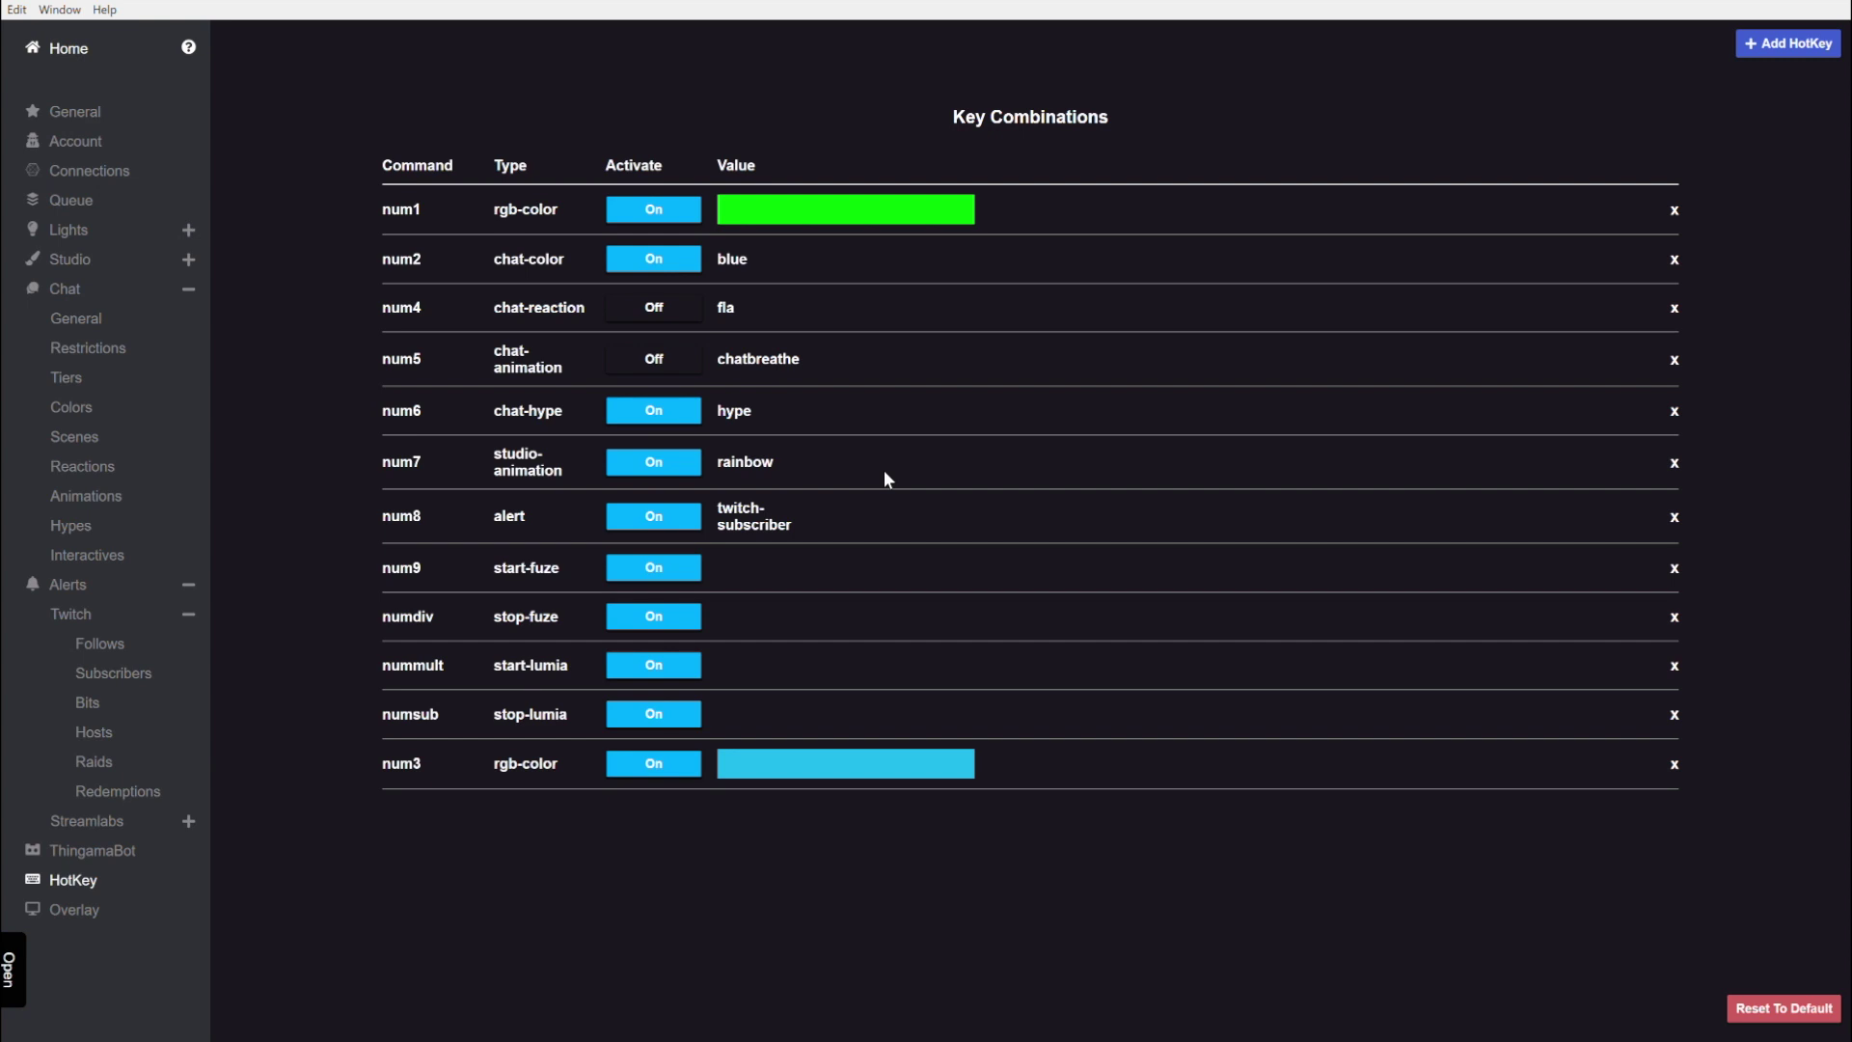
Set Lights > Default to animation mode, with Idle on and idle Mode set to Animation
left_click(67, 230)
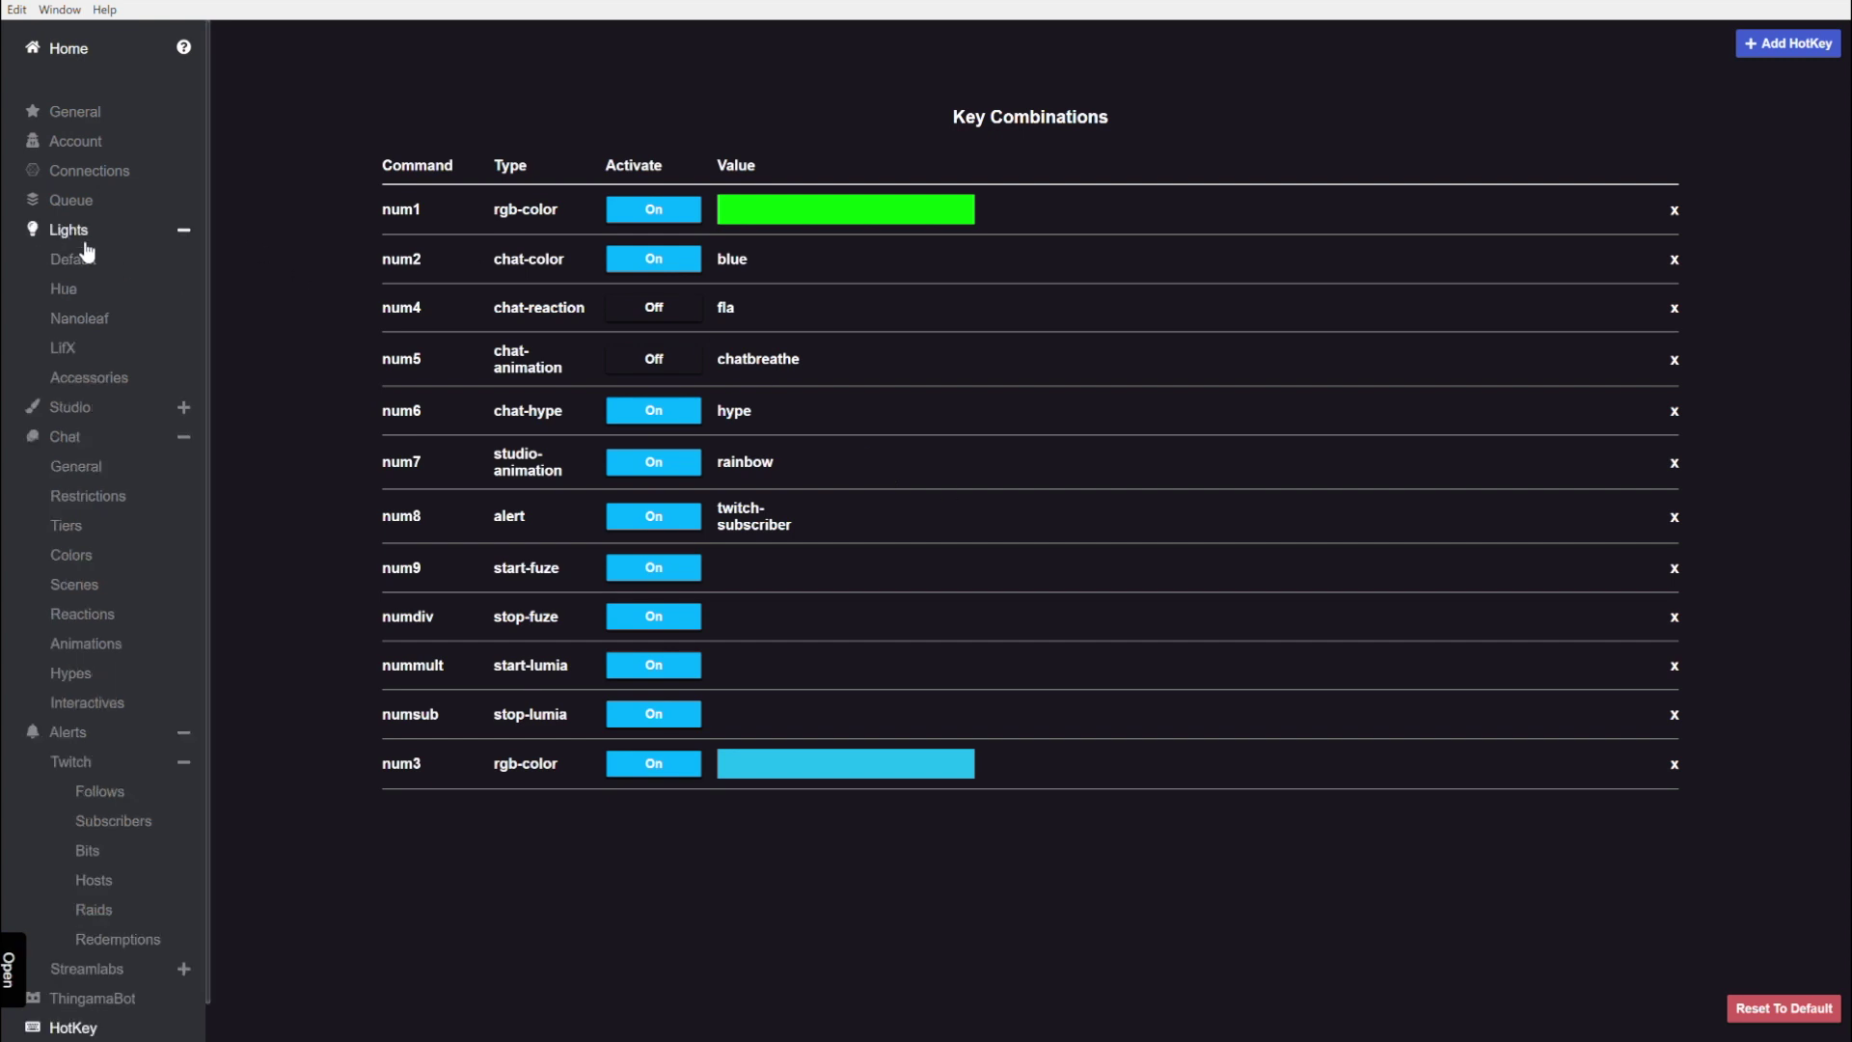
left_click(74, 259)
left_click(1020, 174)
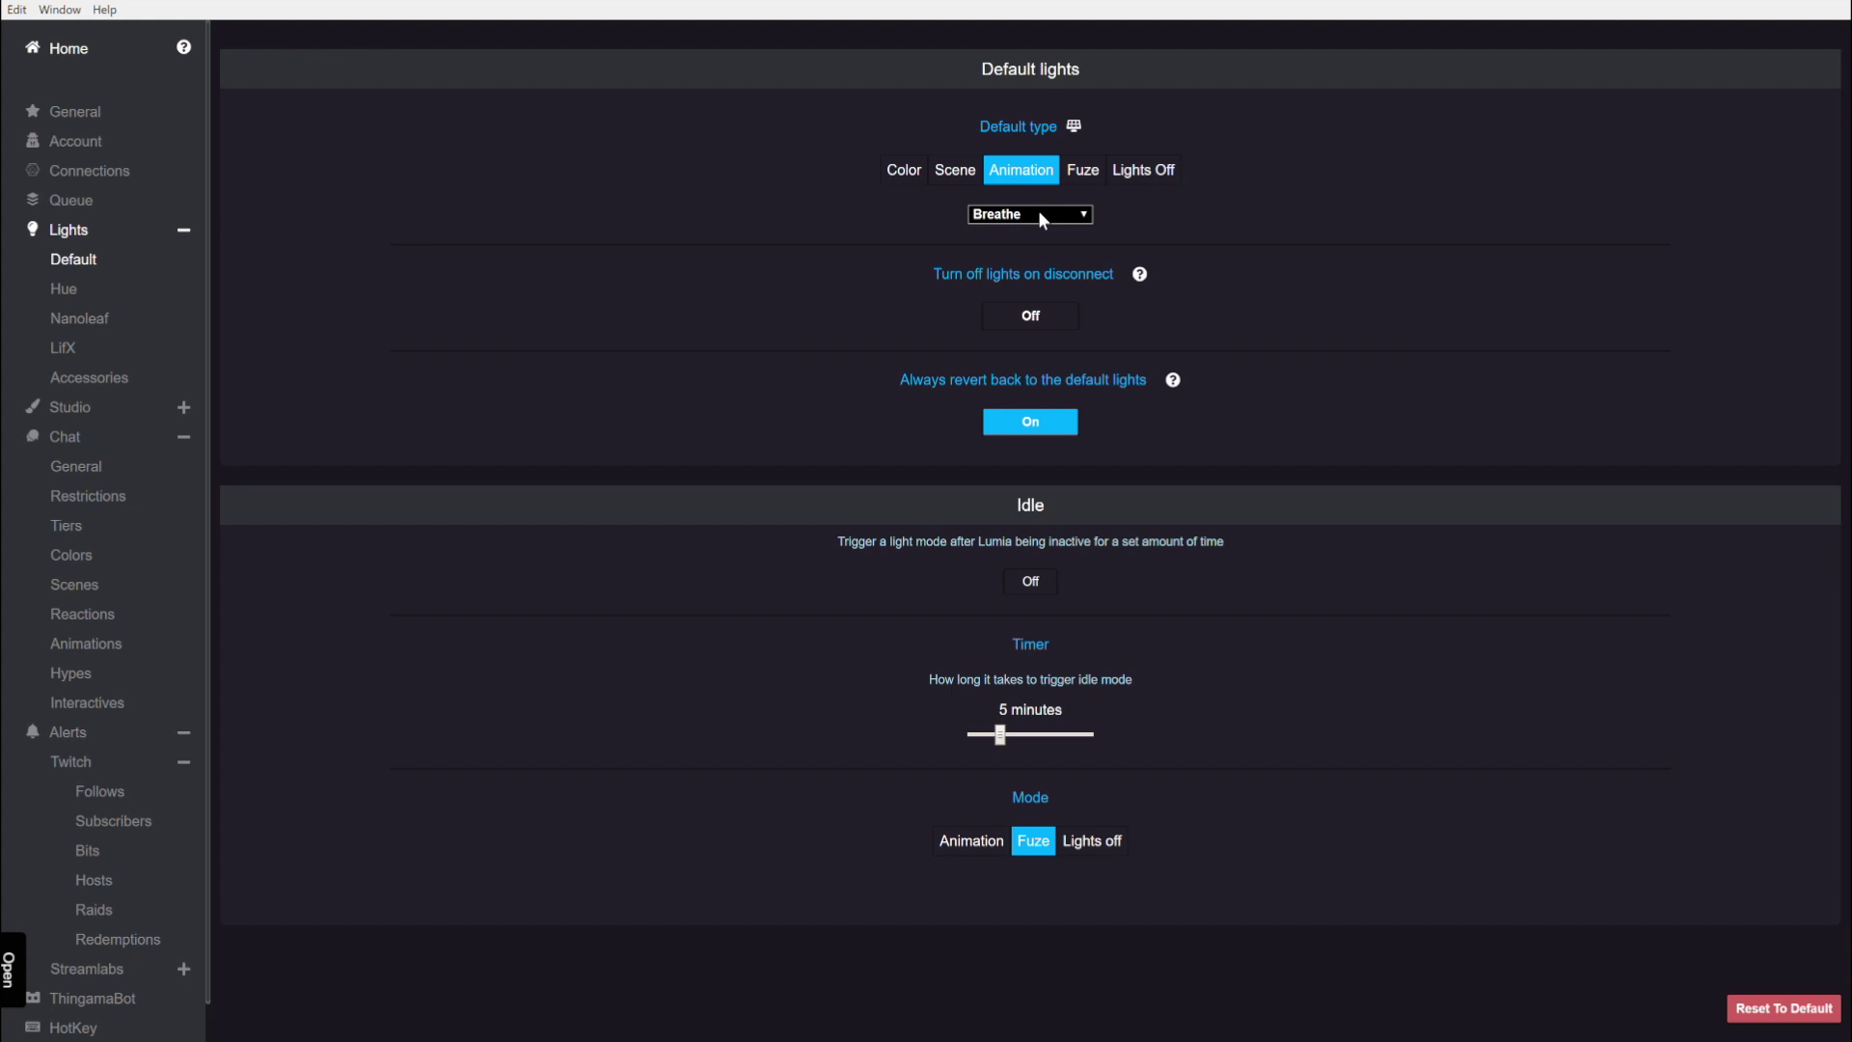
left_click(1031, 582)
left_click(1002, 843)
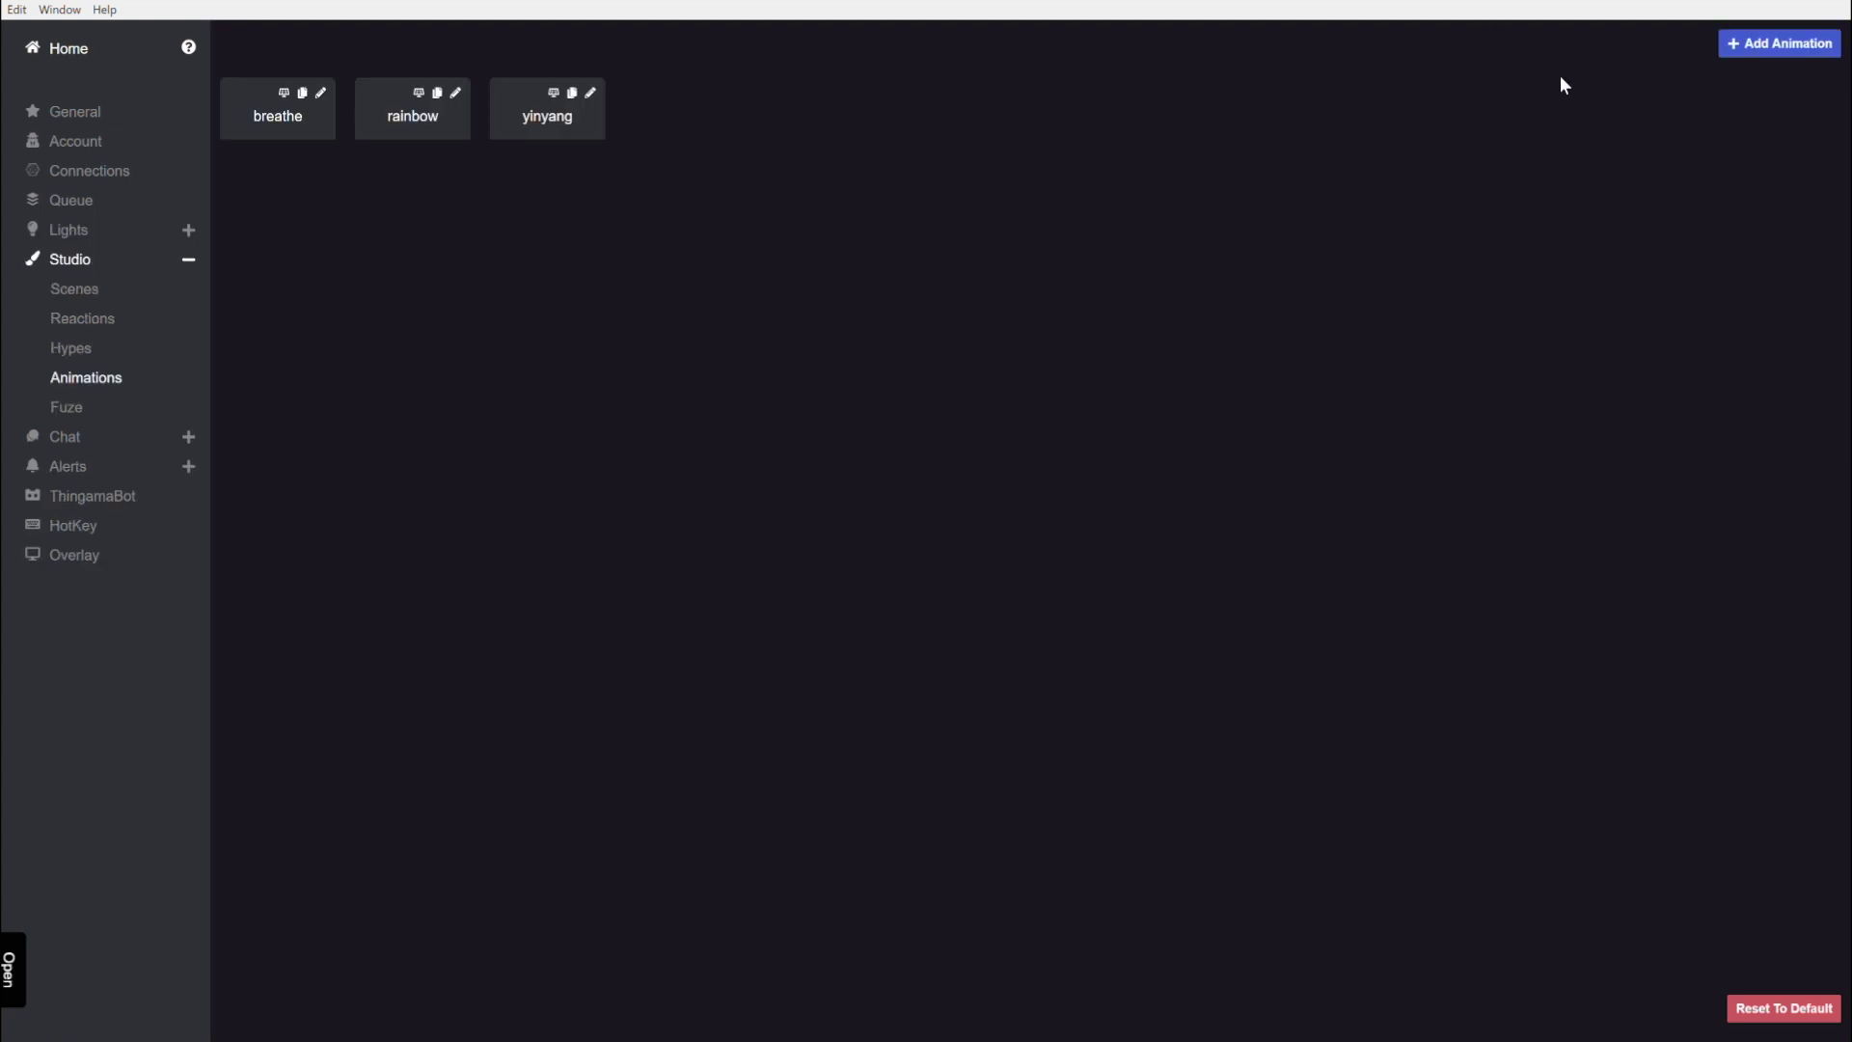
Start a new animation draft and add four extra slots to it
left_click(1763, 44)
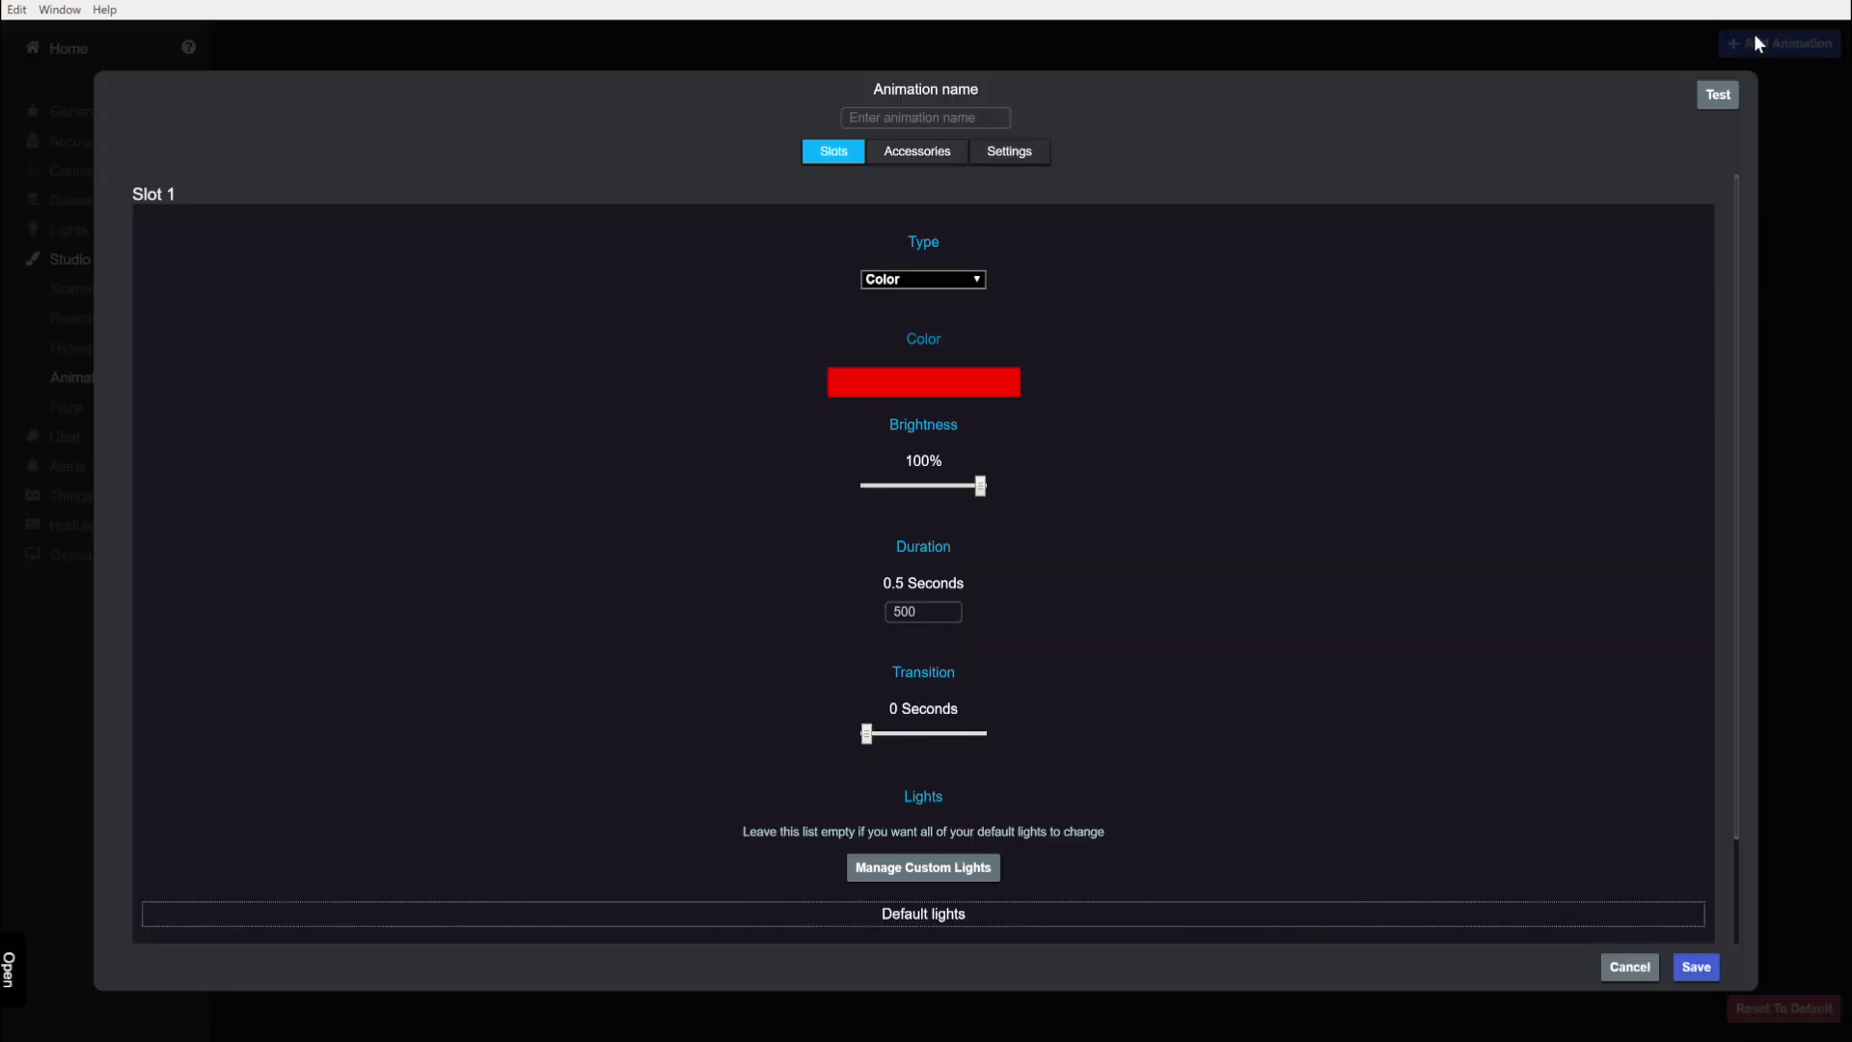
scroll(949, 516, "down", 1)
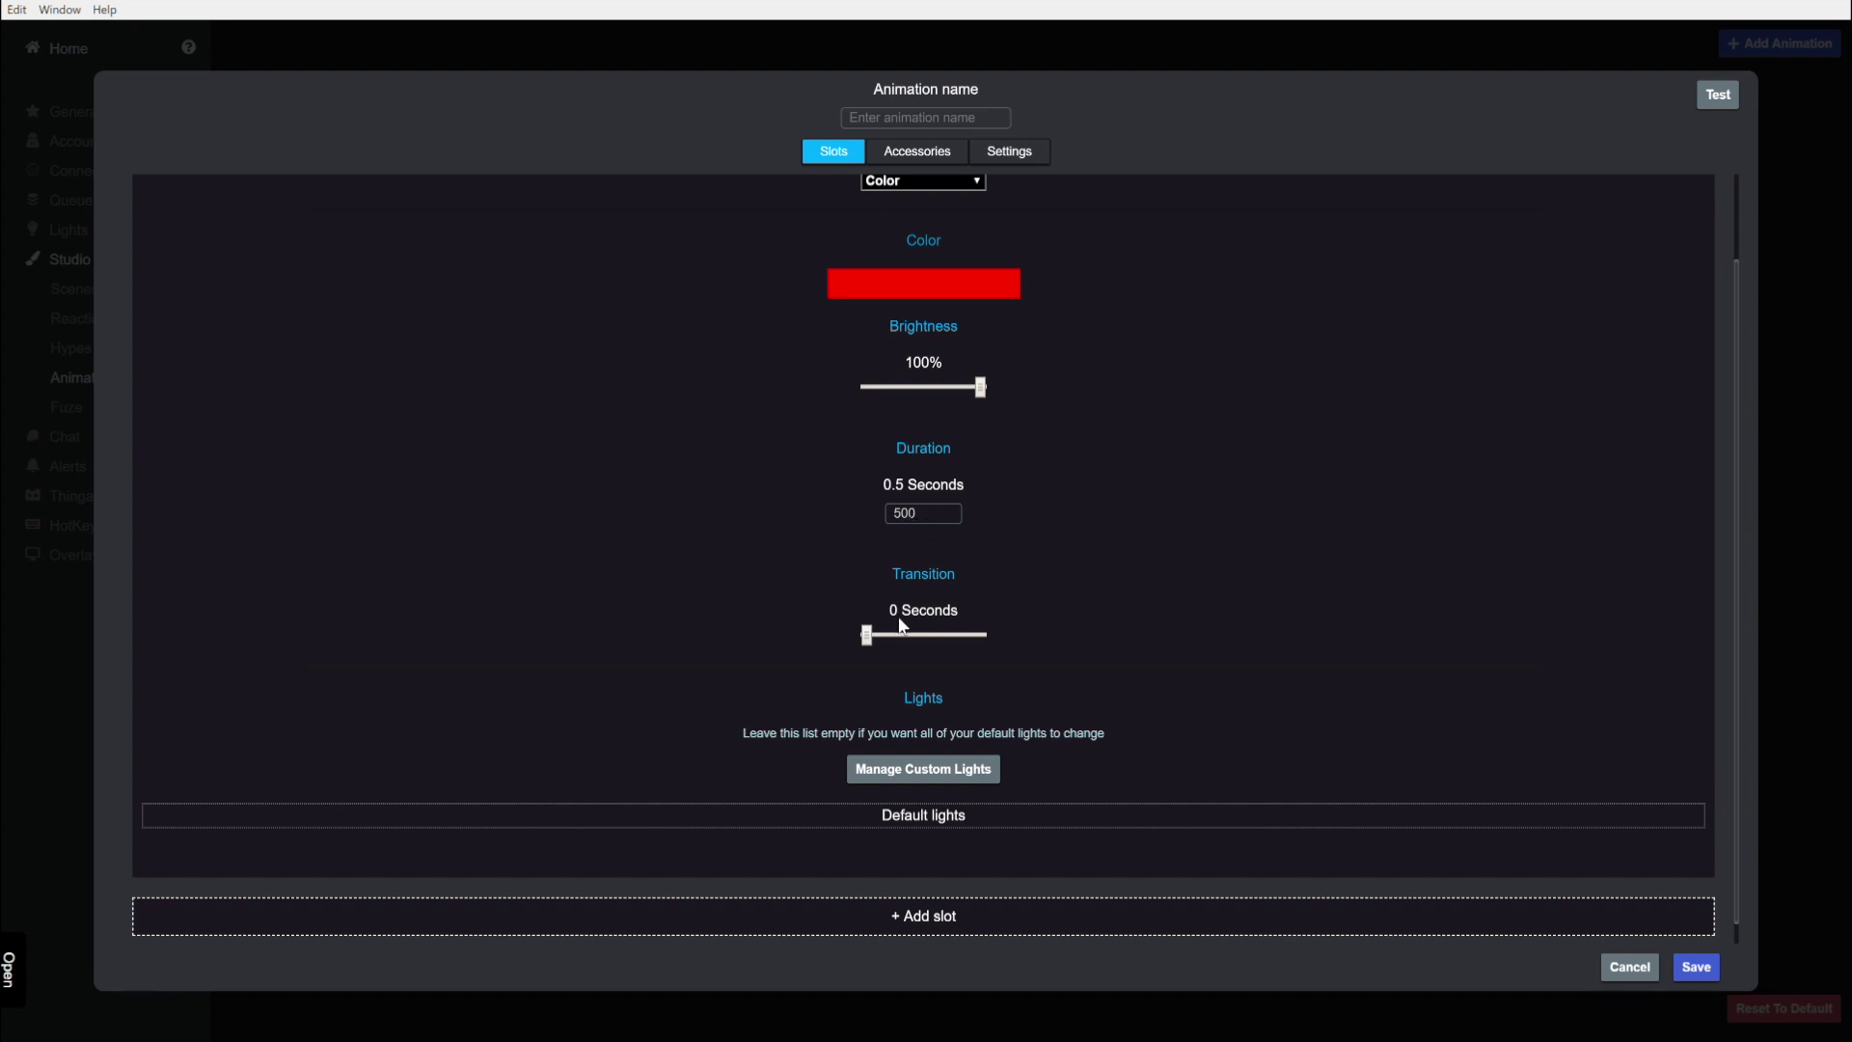
left_click(964, 916)
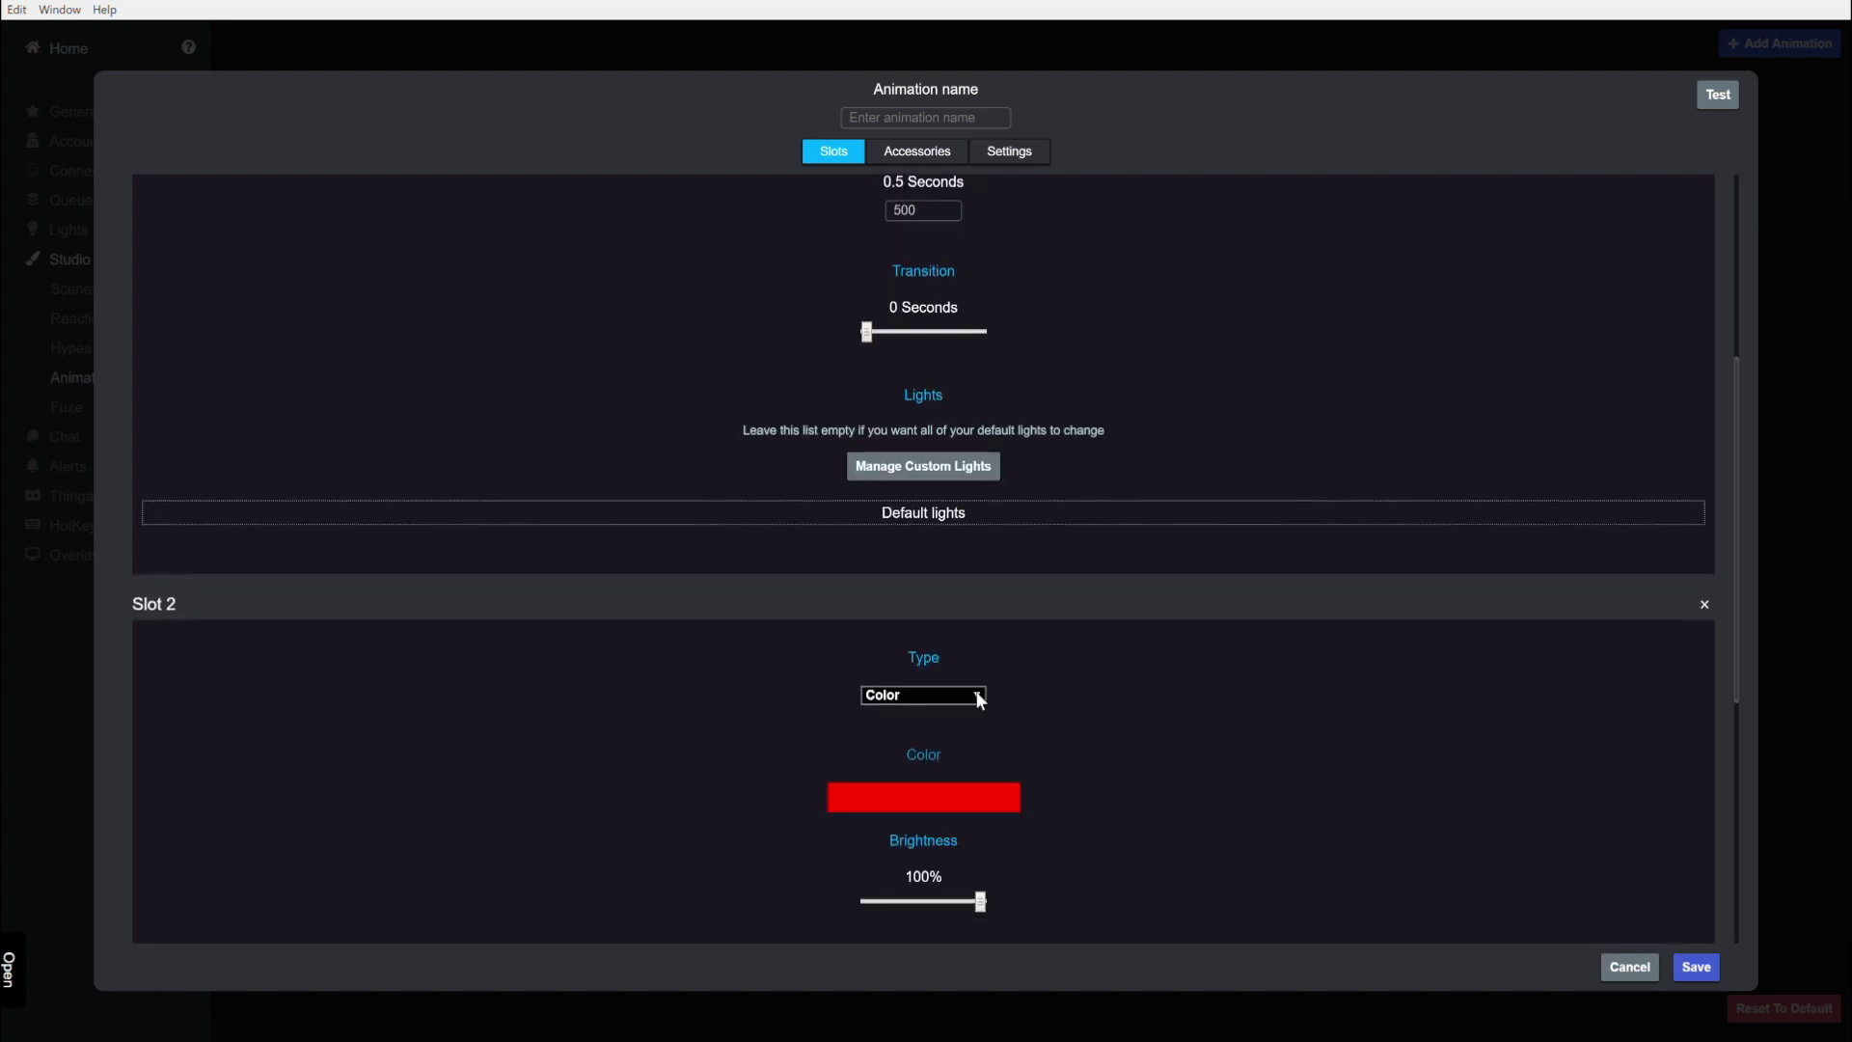
scroll(1181, 666, "down", 1)
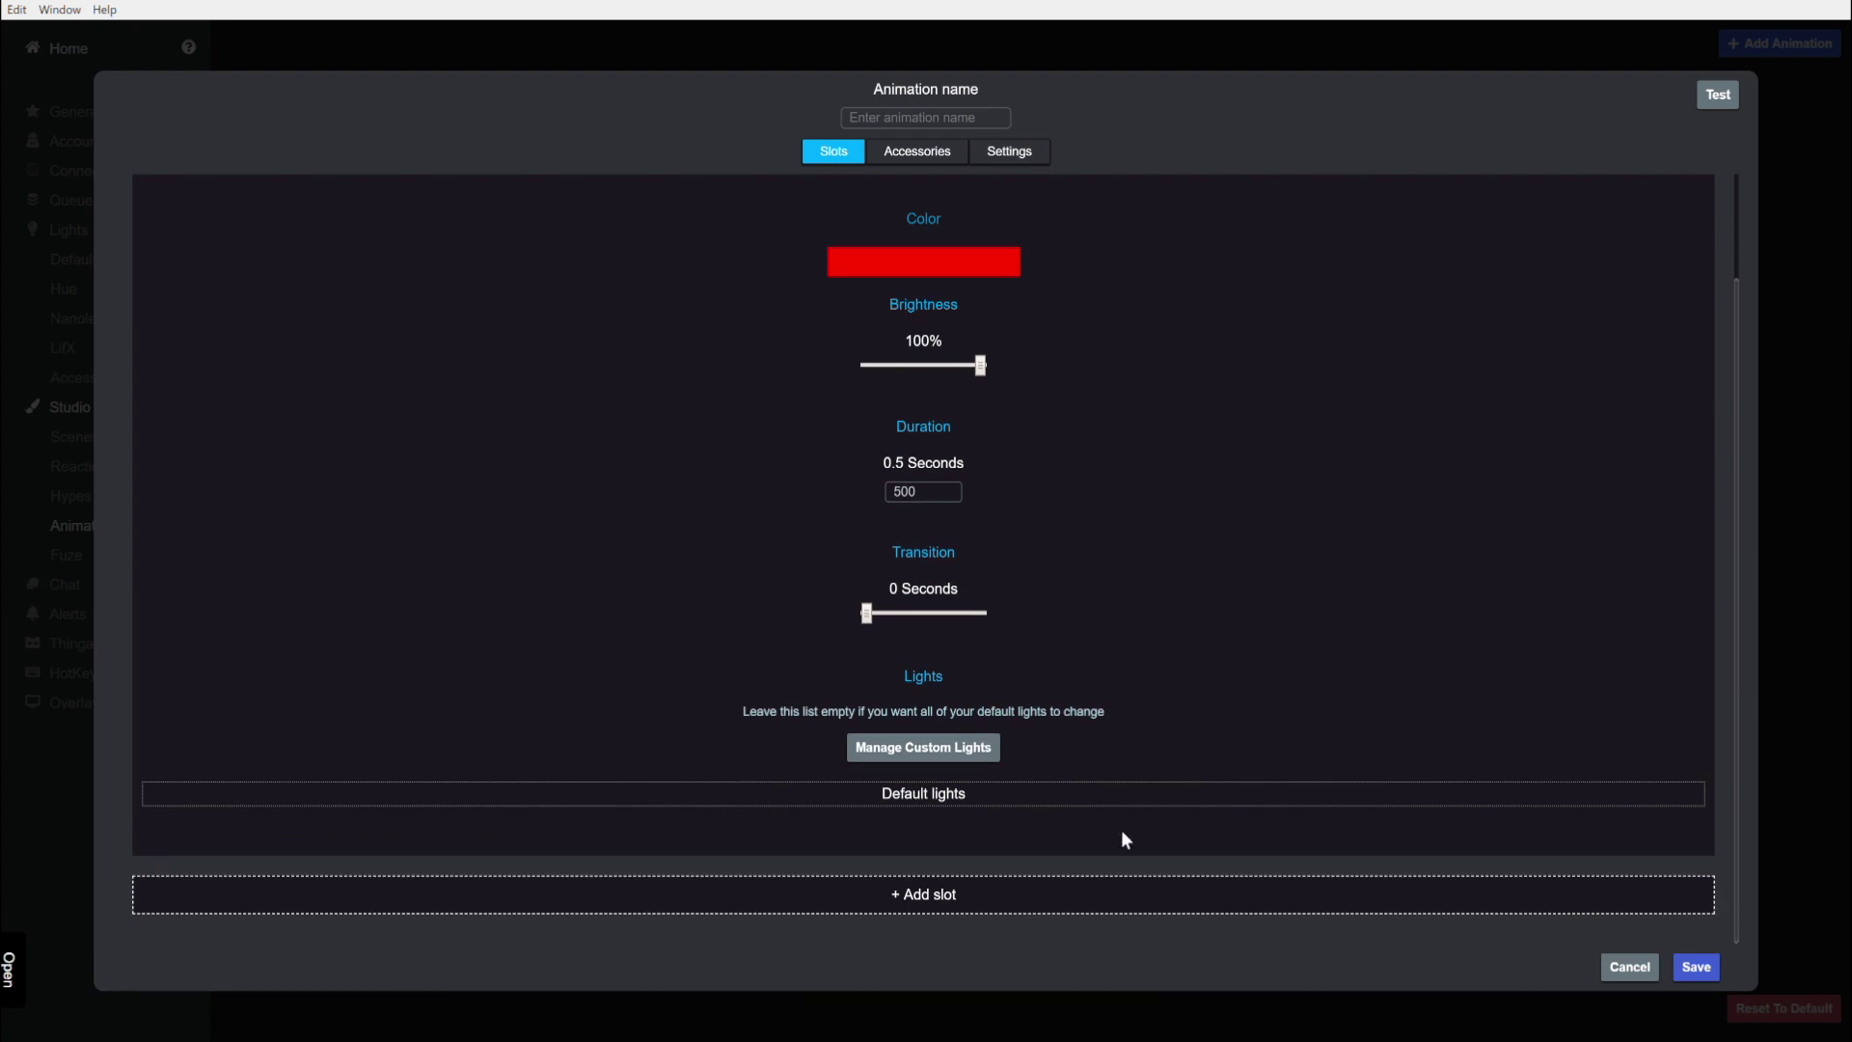
left_click(1020, 902)
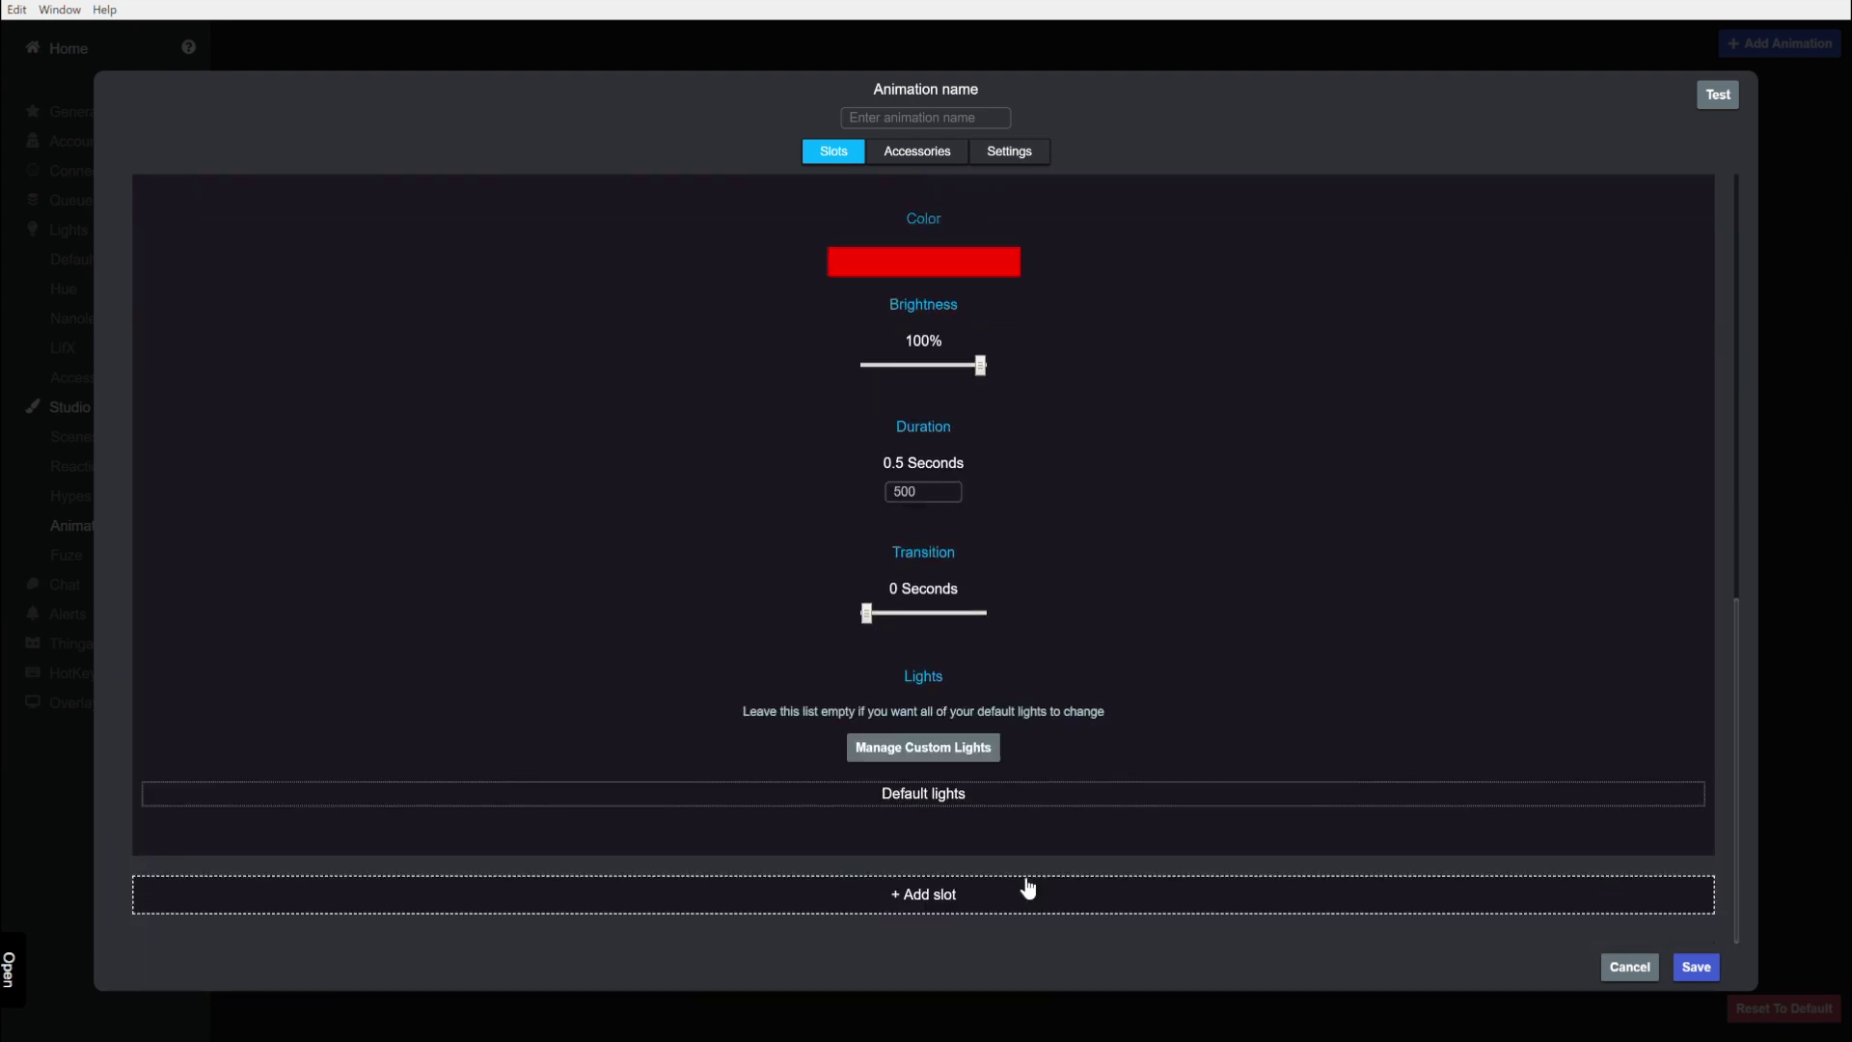
scroll(1022, 884, "down", 7)
left_click(1022, 895)
scroll(1027, 901, "down", 7)
left_click(1025, 903)
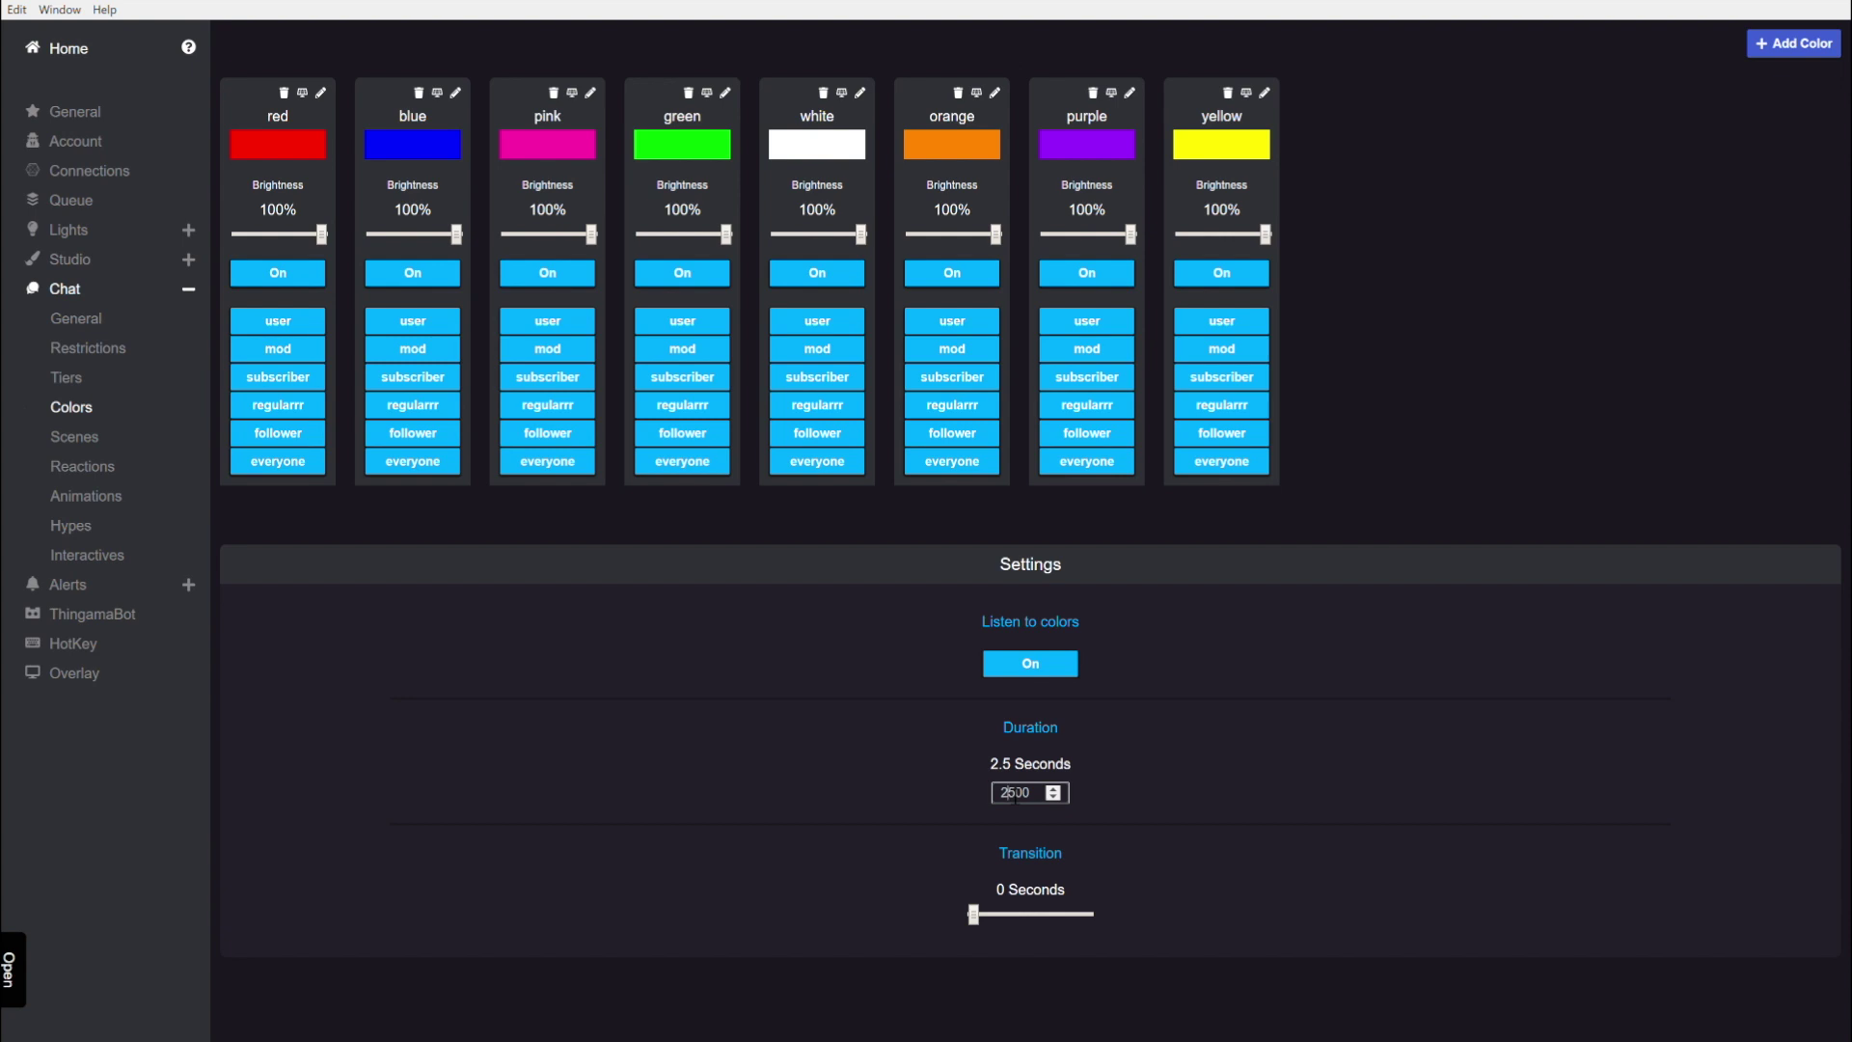
type("2")
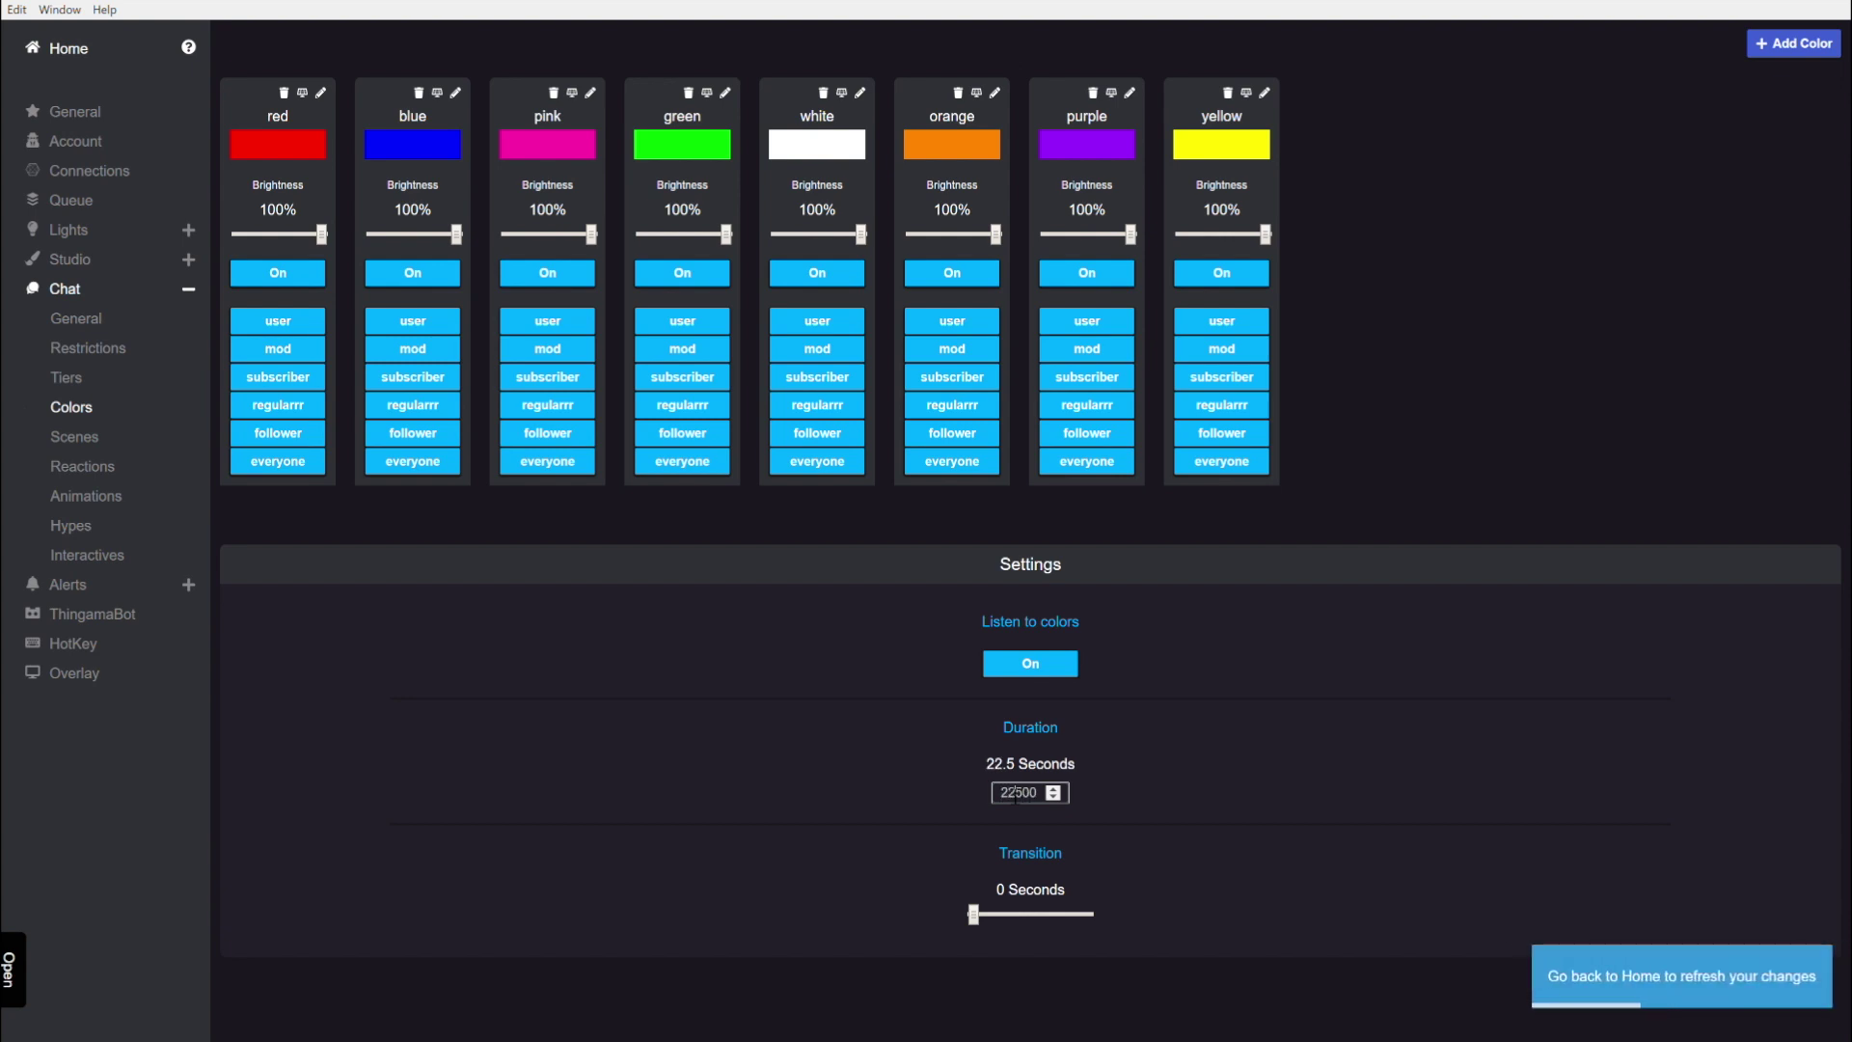
key("ctrl+a")
type("0")
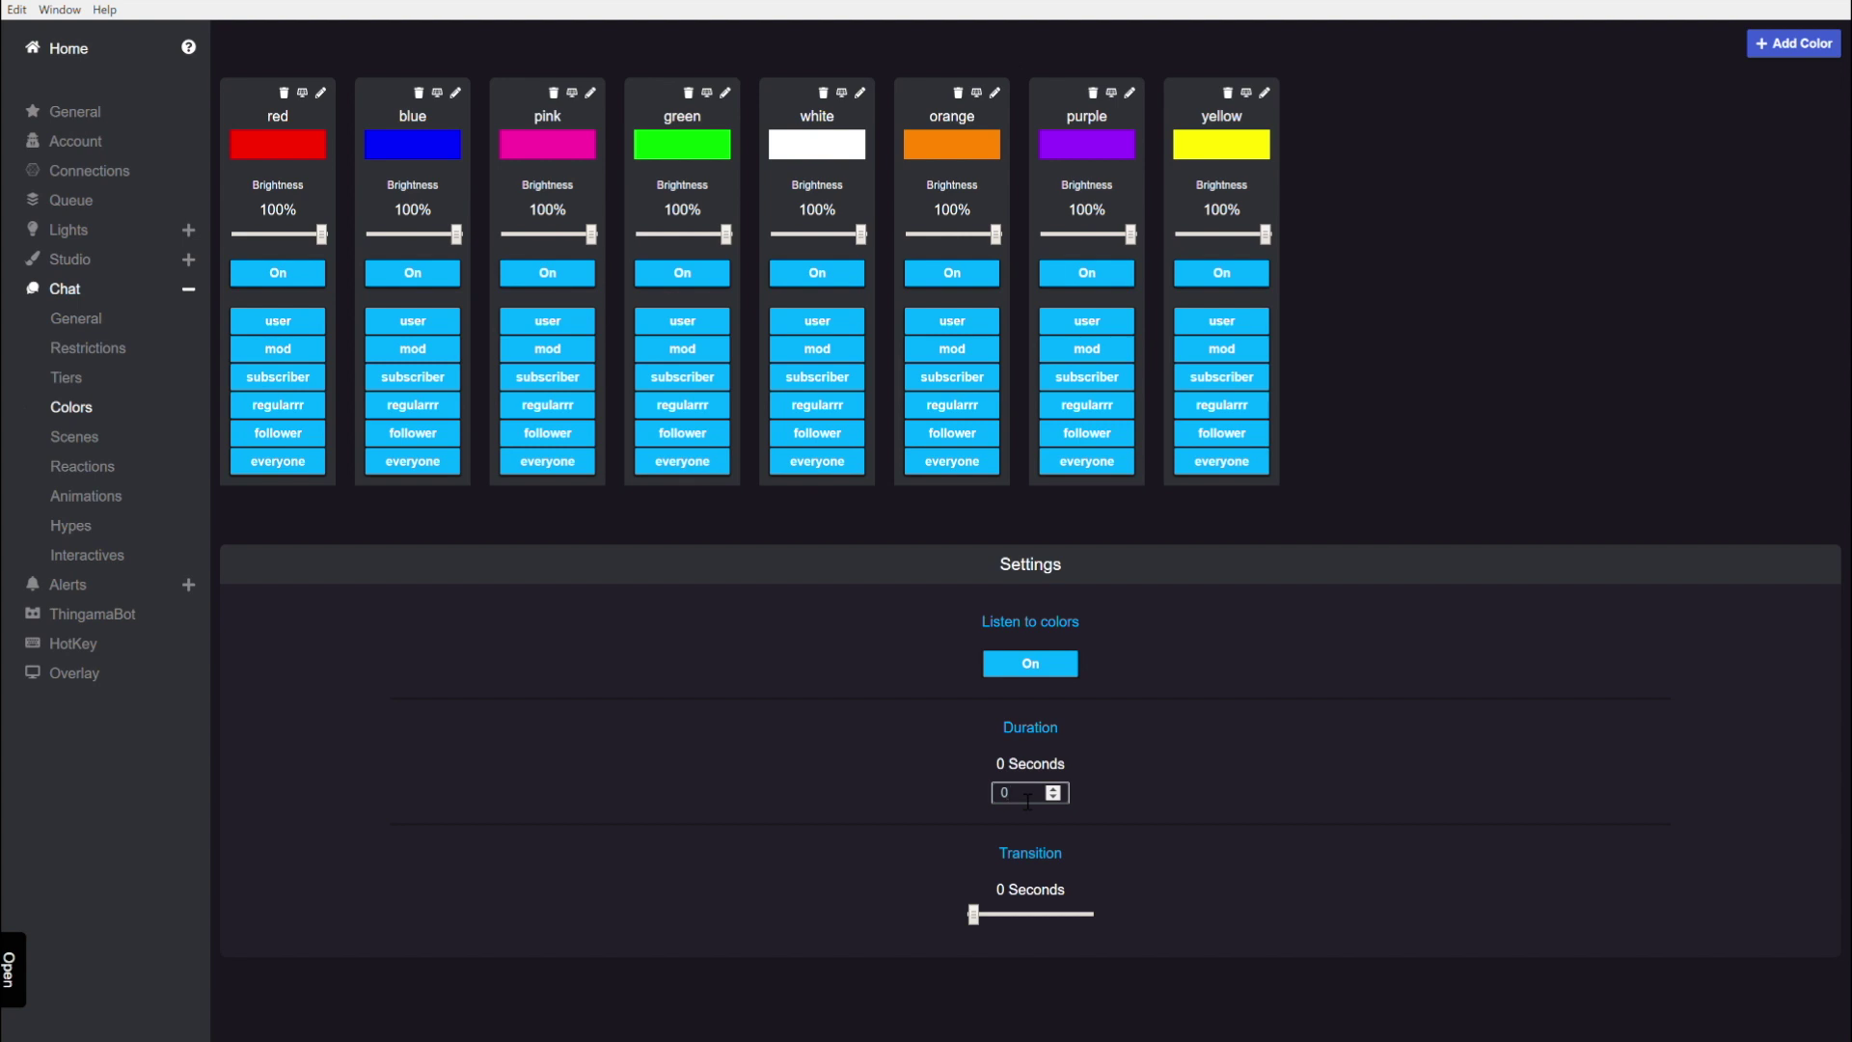
type("86400000000")
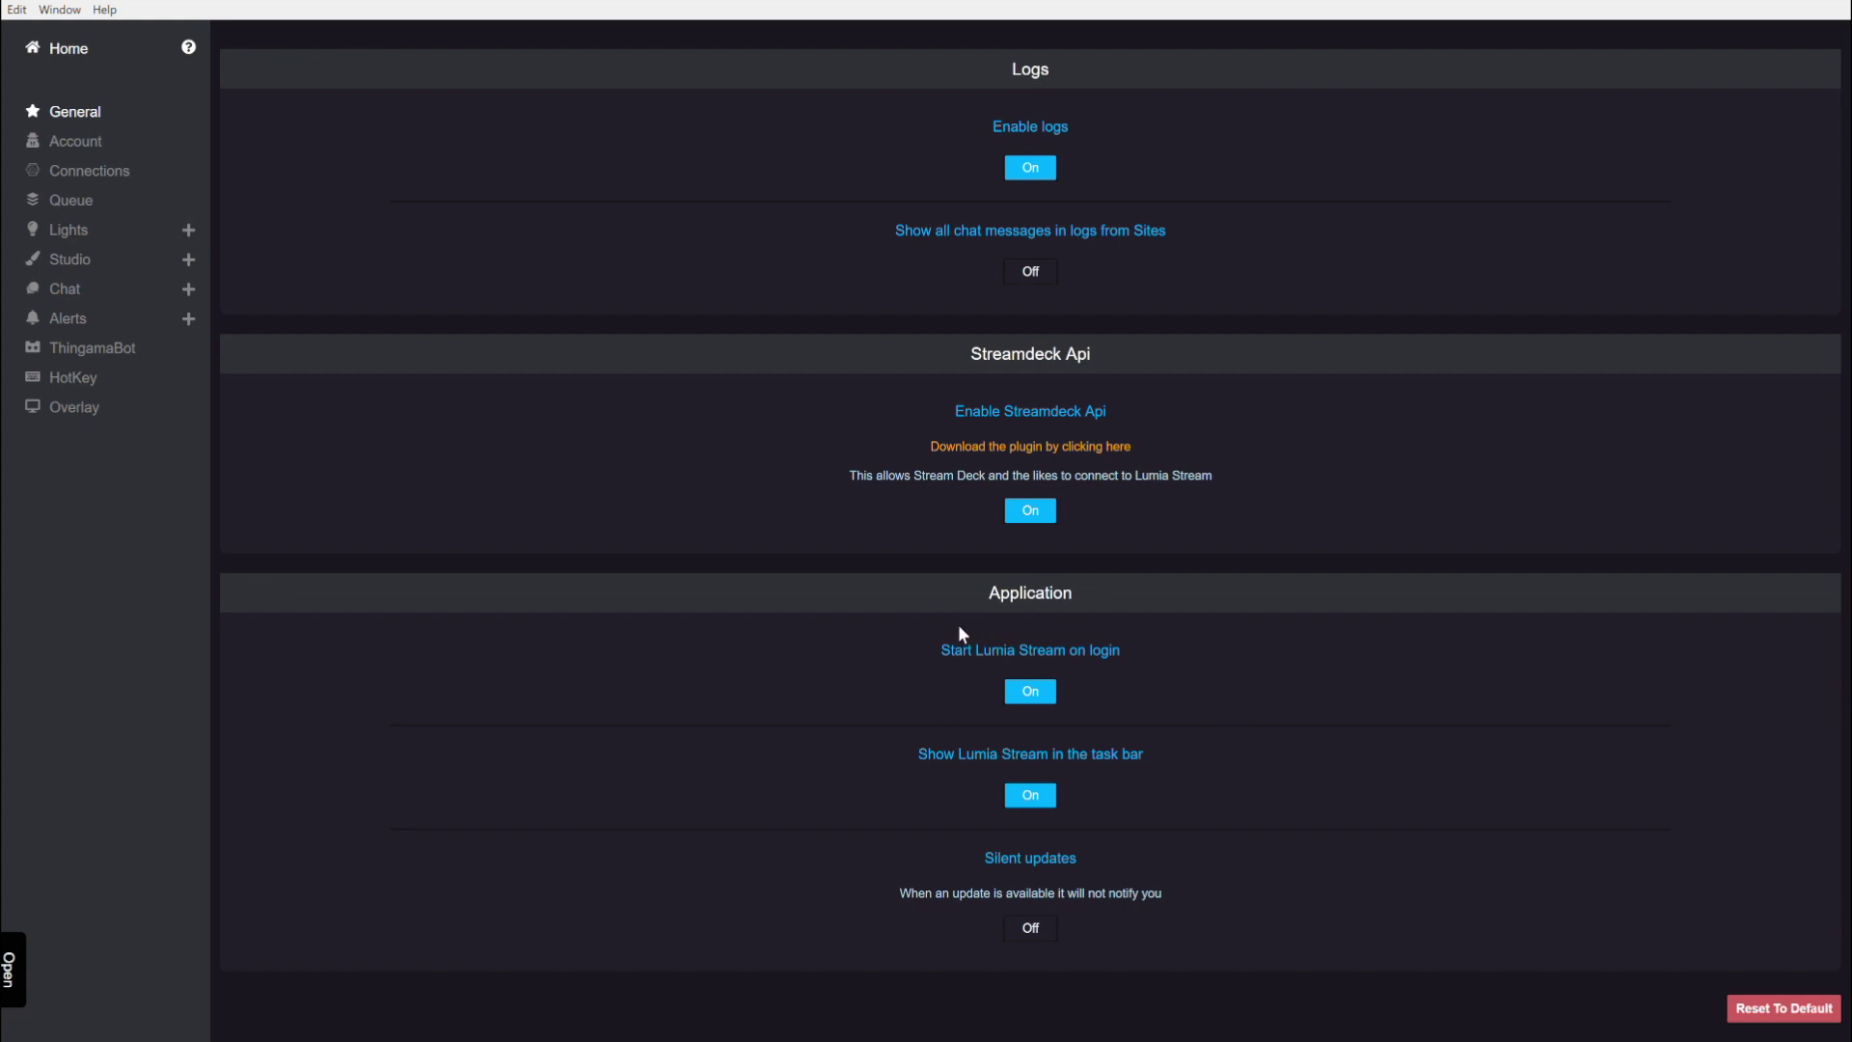
Toggle the 'Start Lumia Stream on login' setting in General
left_click(1029, 694)
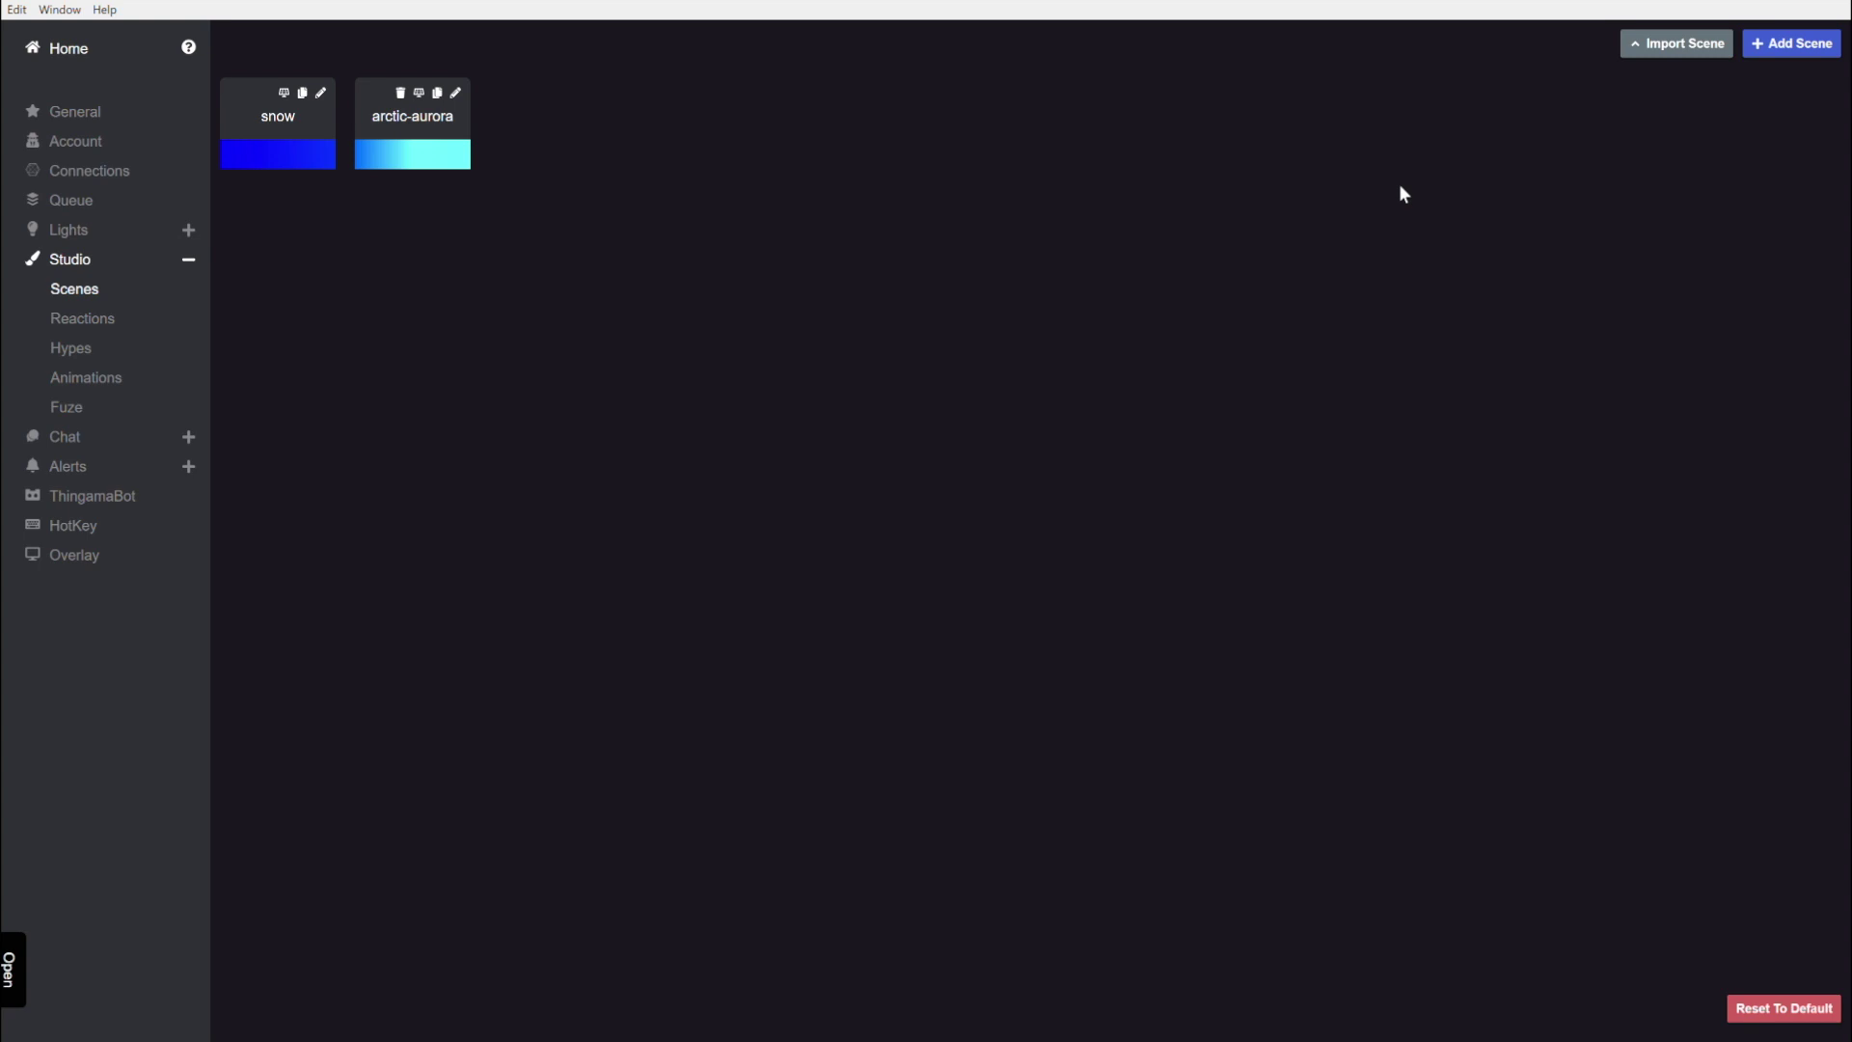
Pick the two Arctic aurora scenes from the shared scene browser and import them
left_click(1680, 58)
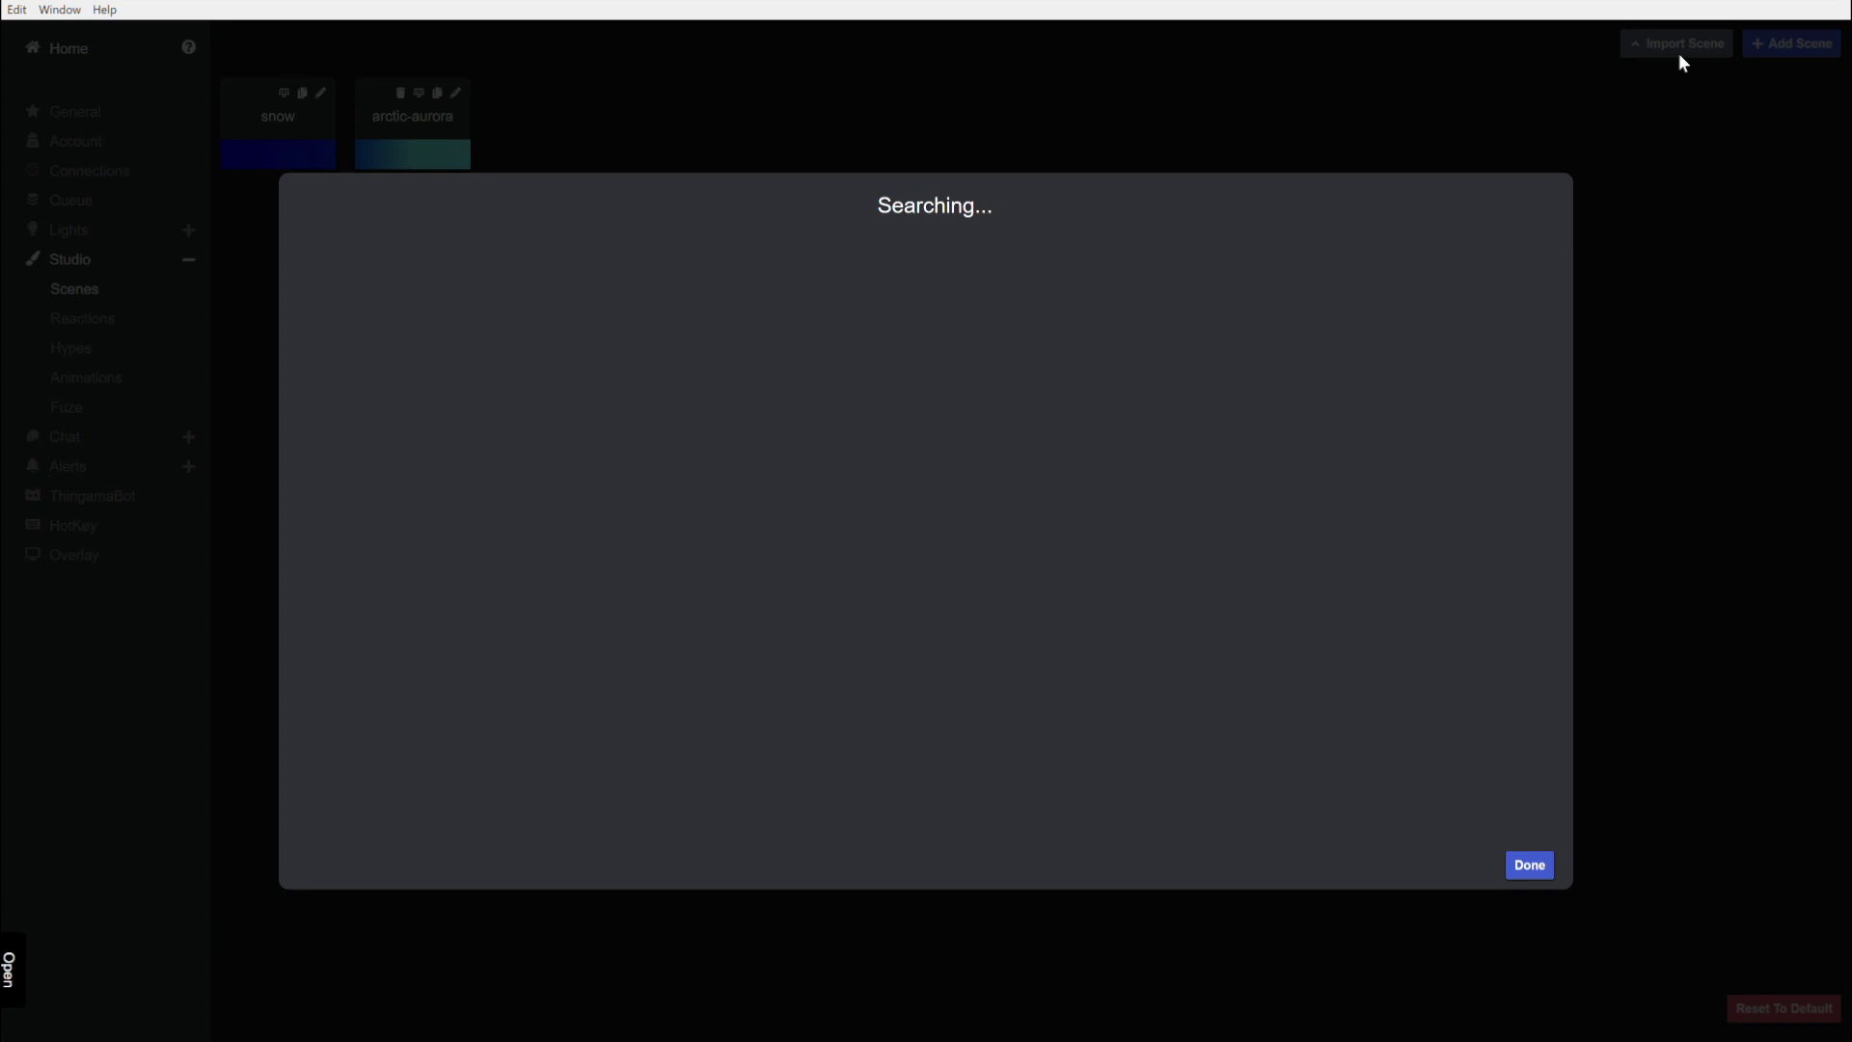
left_click(1099, 381)
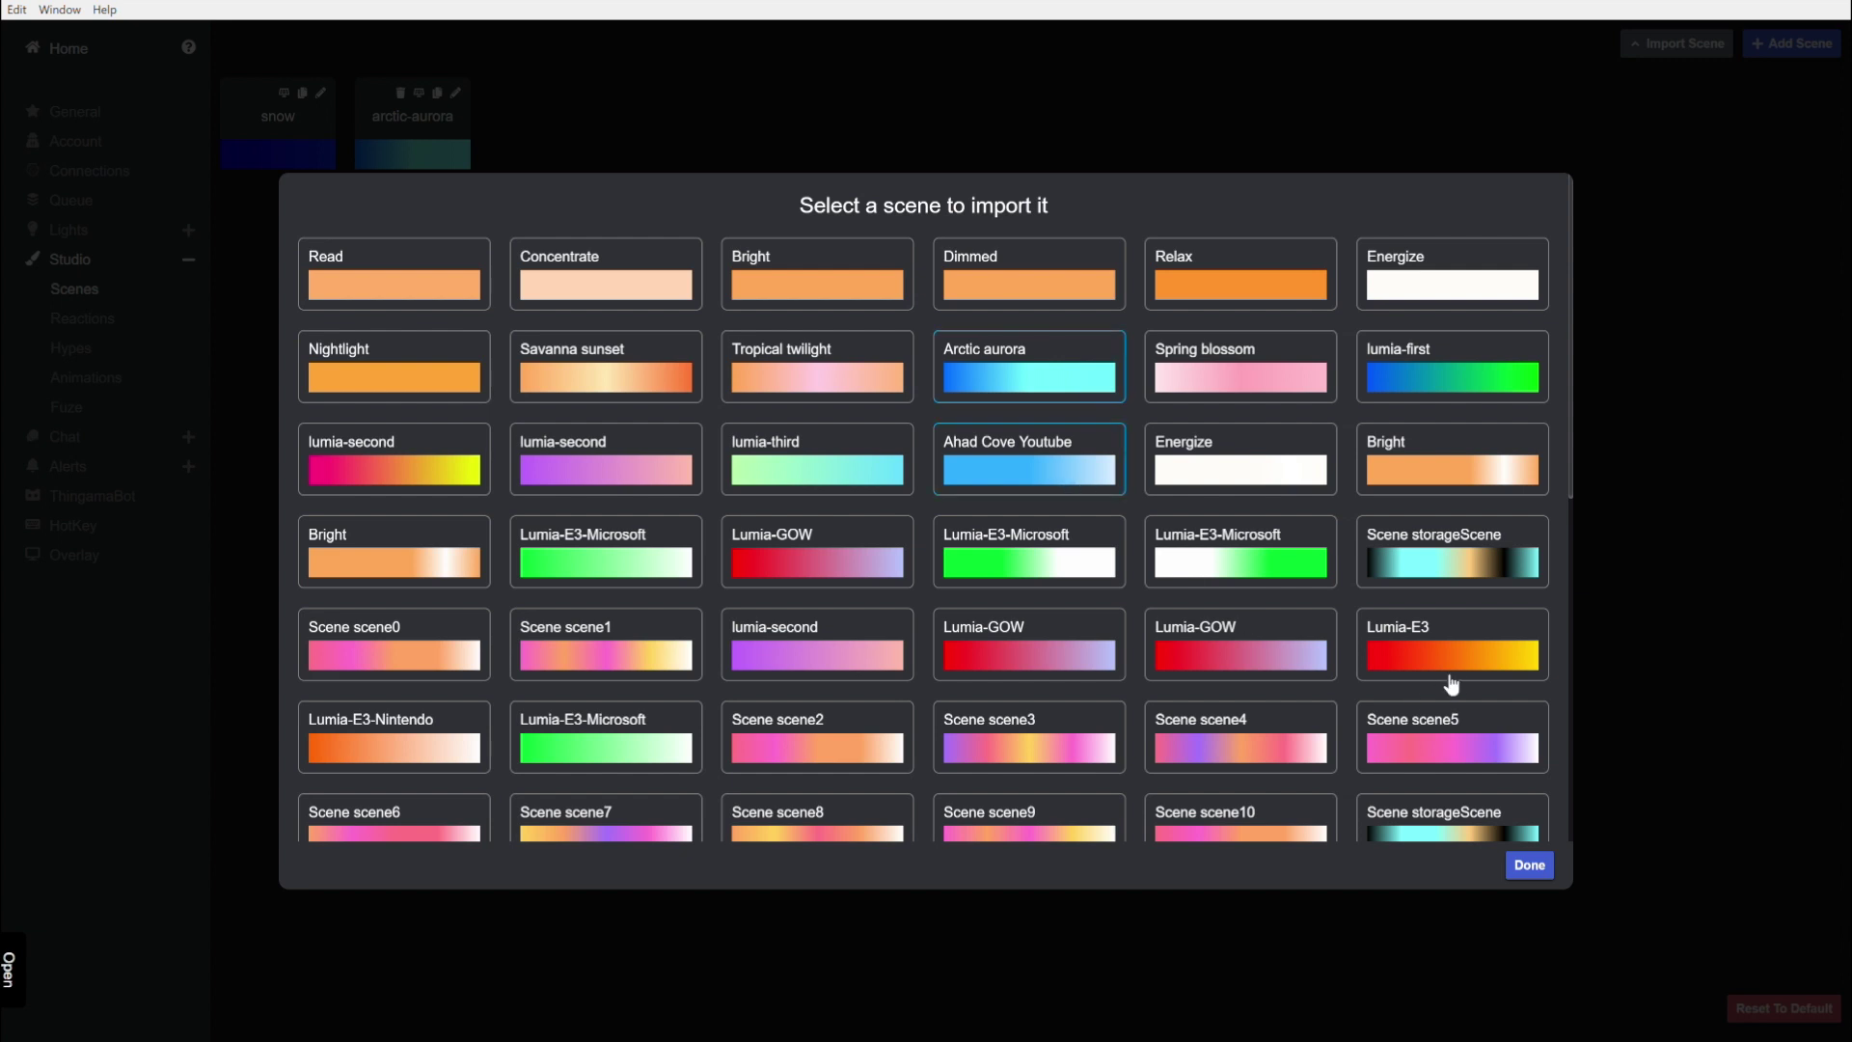
scroll(1454, 683, "down", 7)
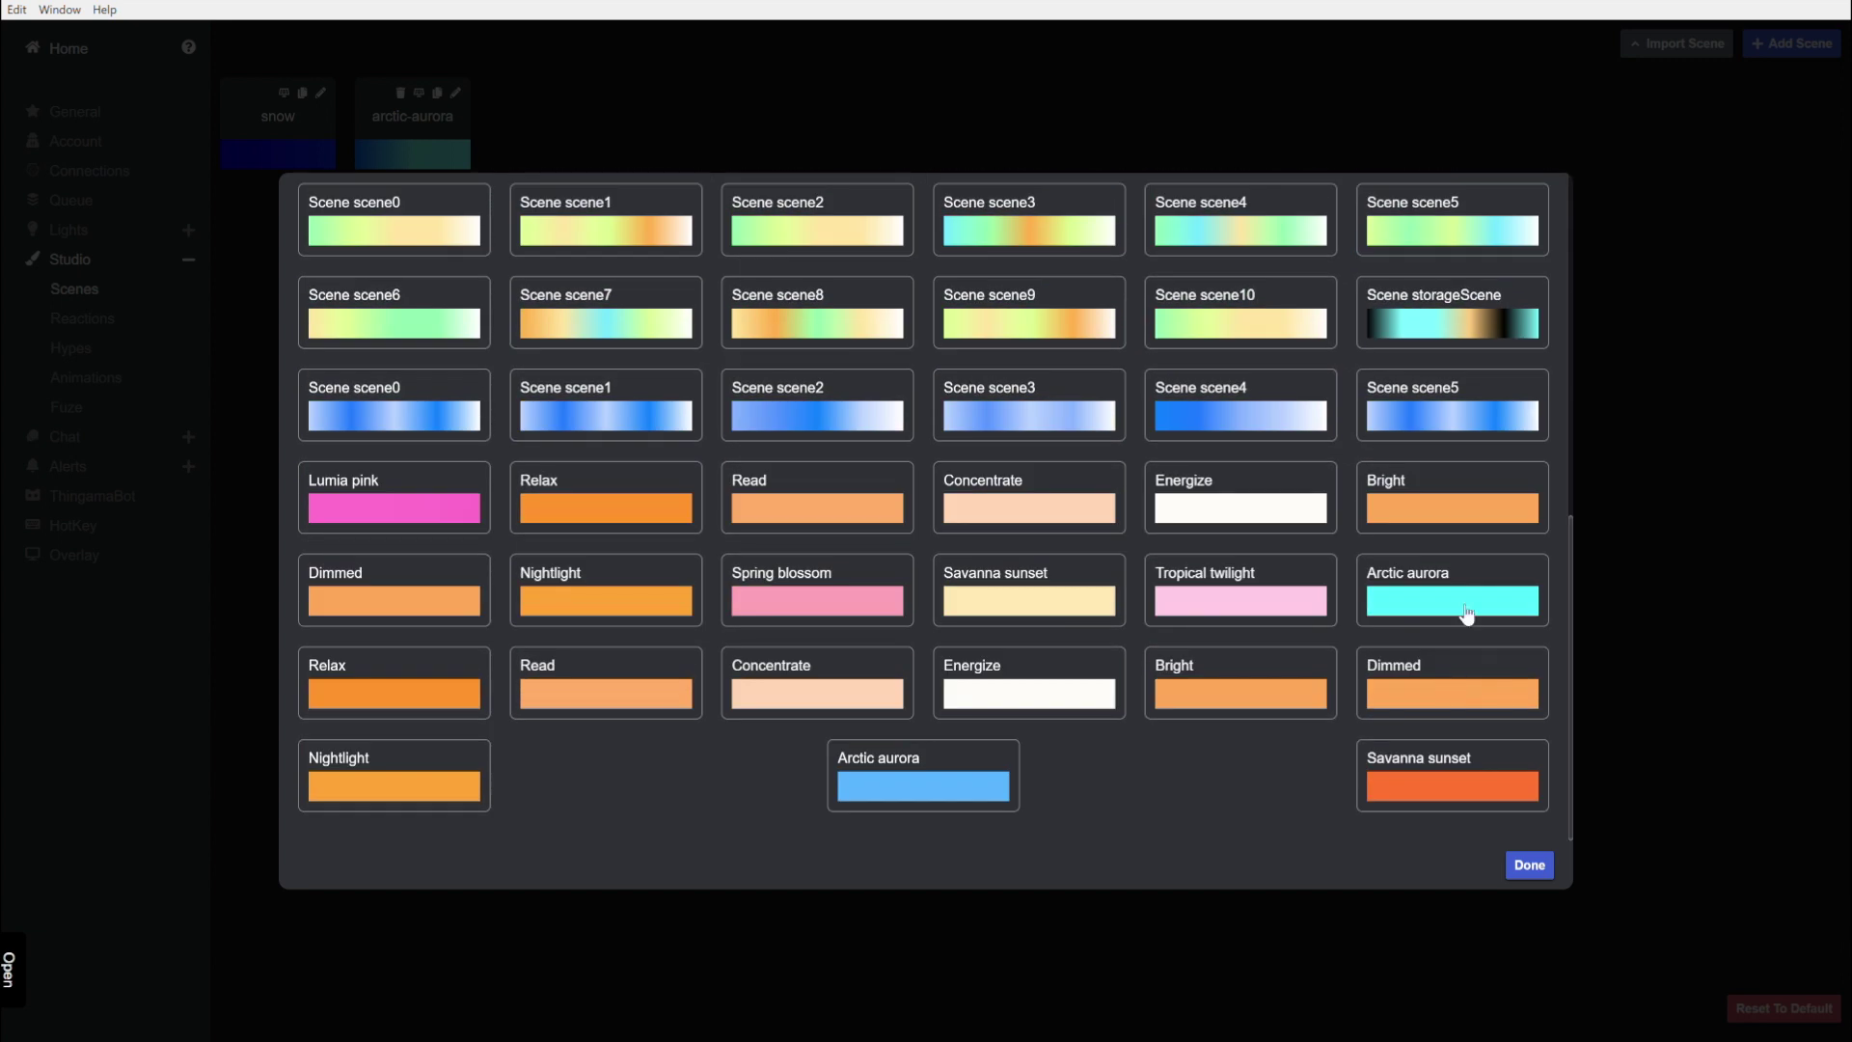
left_click(1461, 614)
left_click(1527, 865)
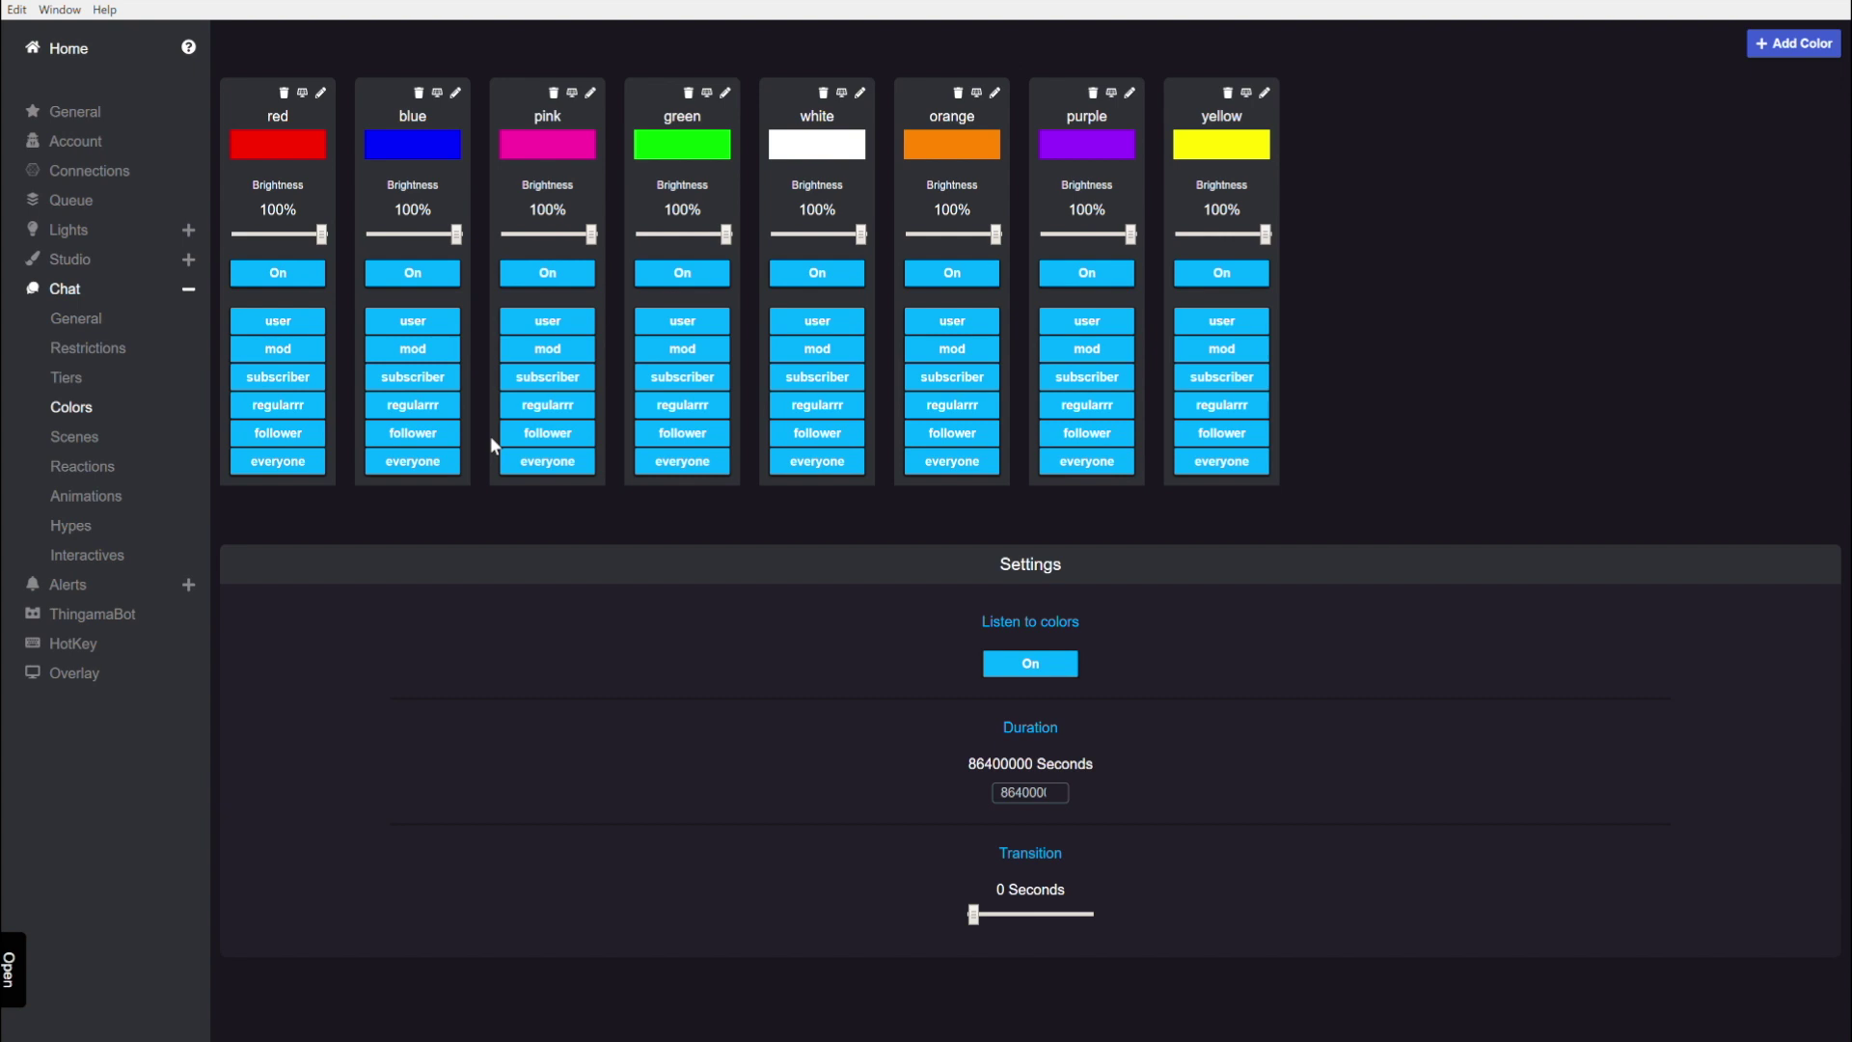
Review the Connections list and the streaming Sites settings
left_click(135, 170)
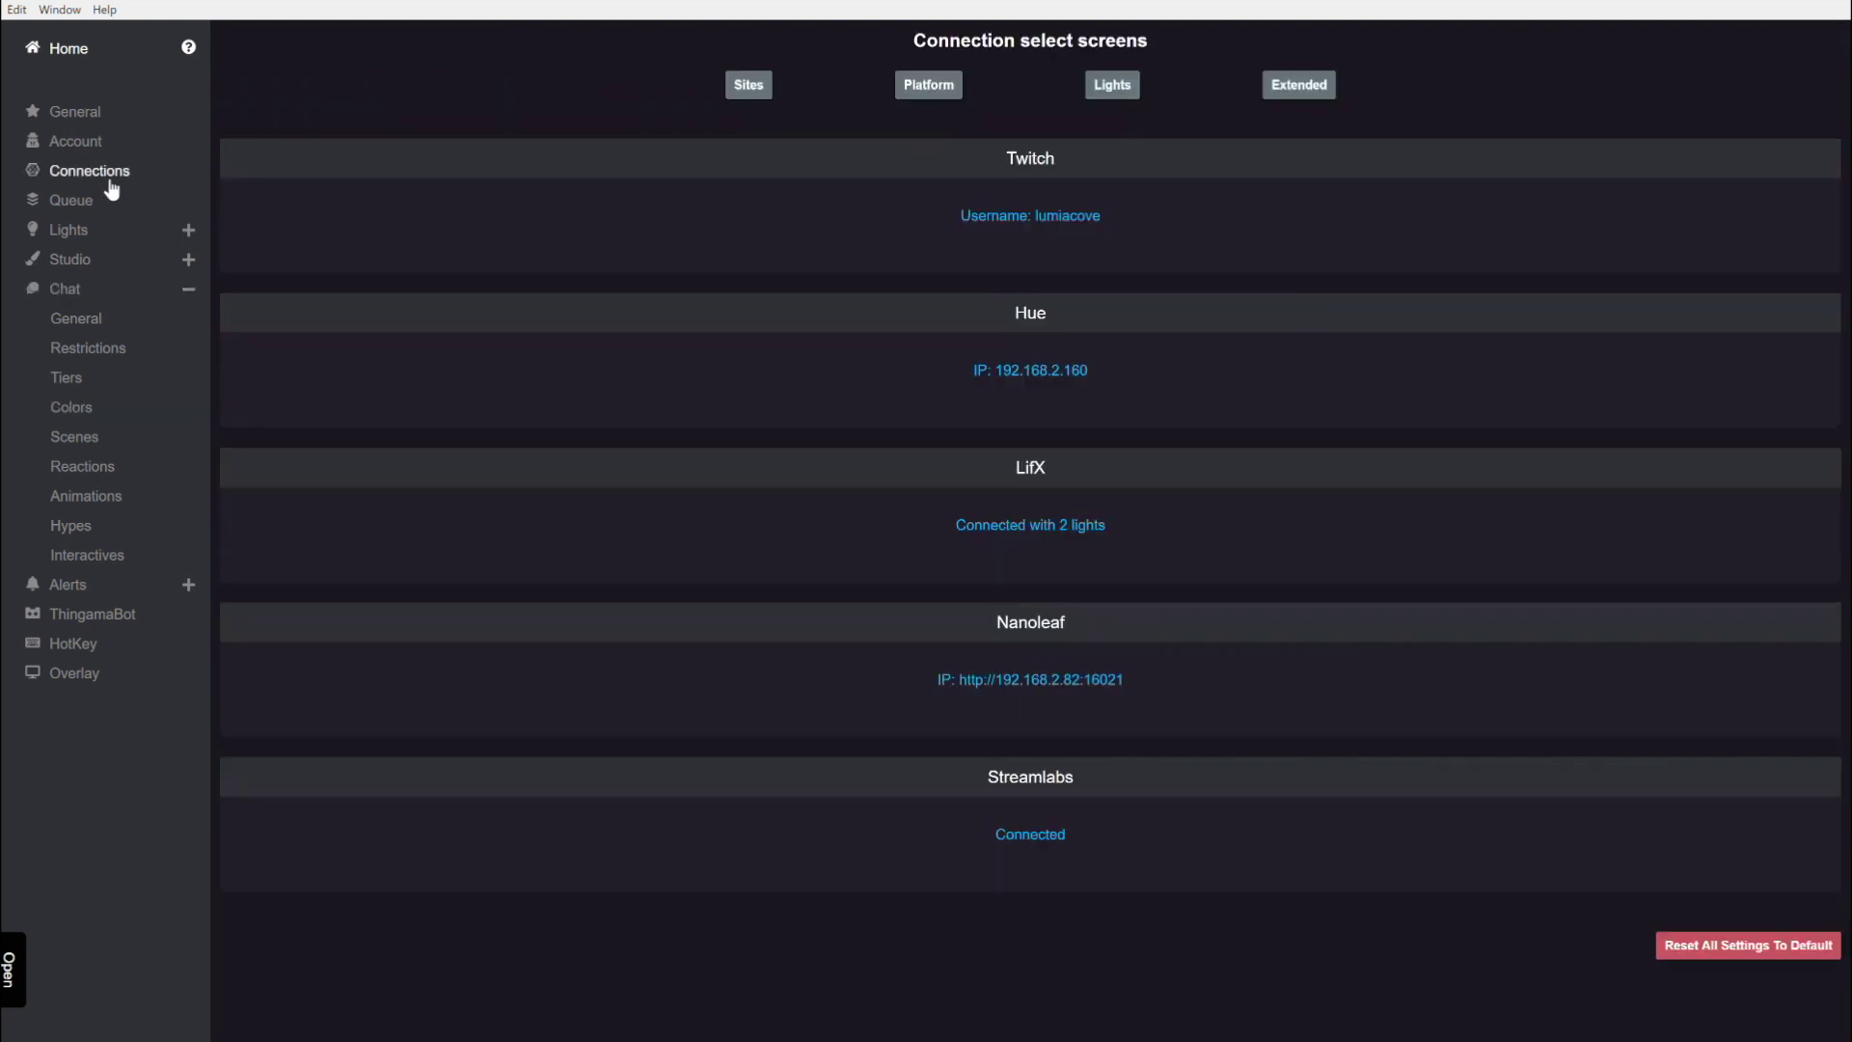
left_click(749, 87)
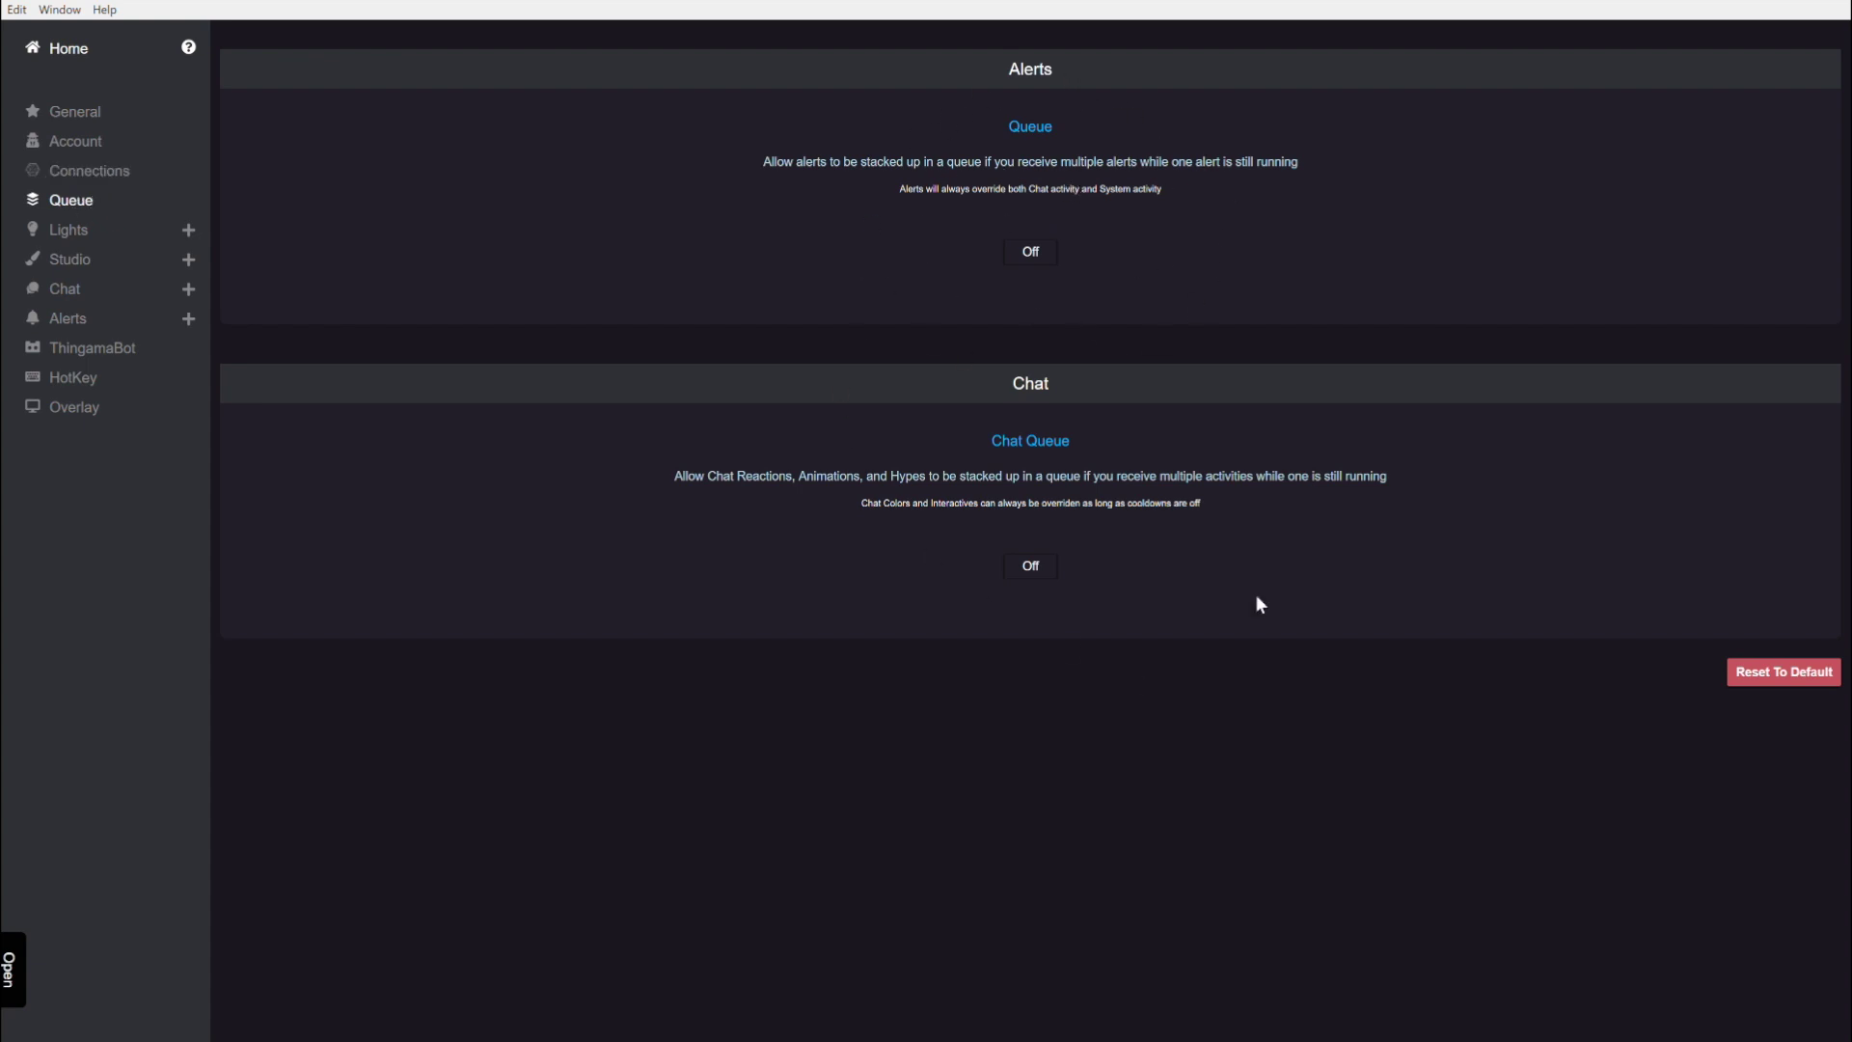
Switch the Chat queue on so chat activities queue instead of overriding
left_click(1030, 566)
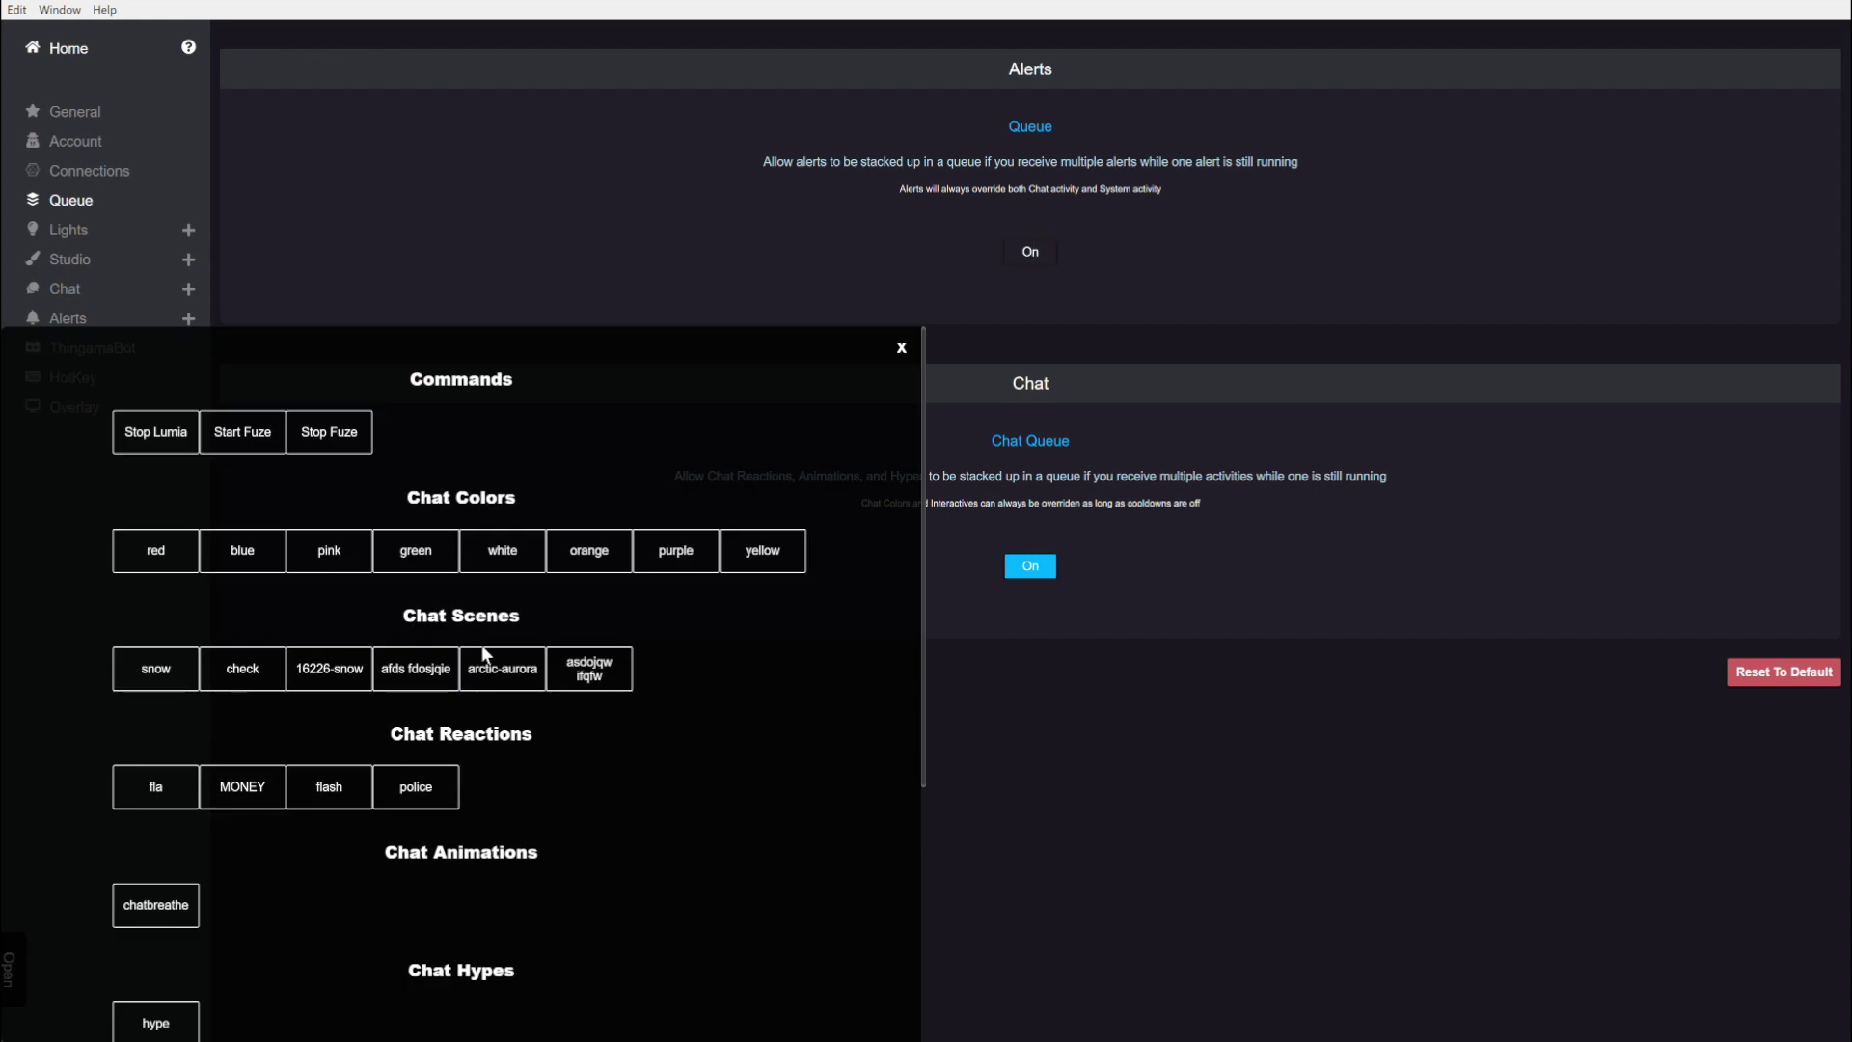
Go back to the Home screen from the settings sidebar so the changes take effect
left_click(35, 54)
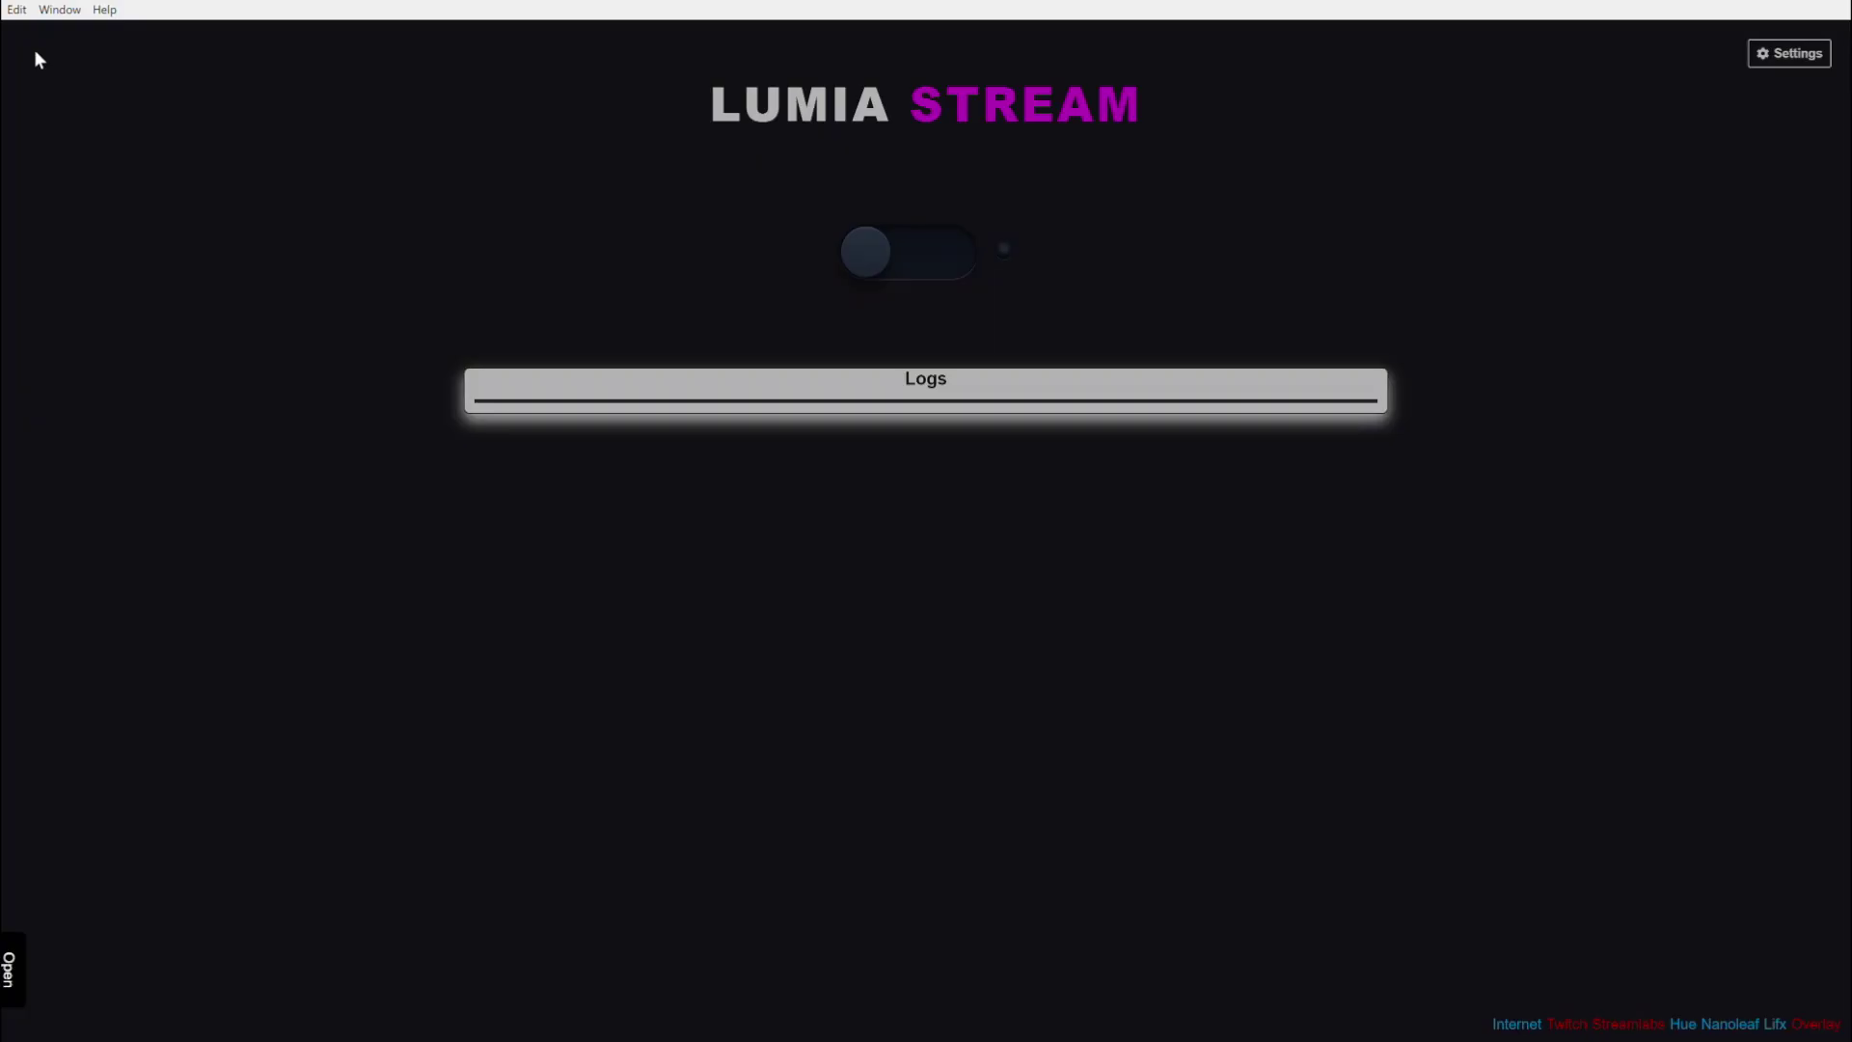